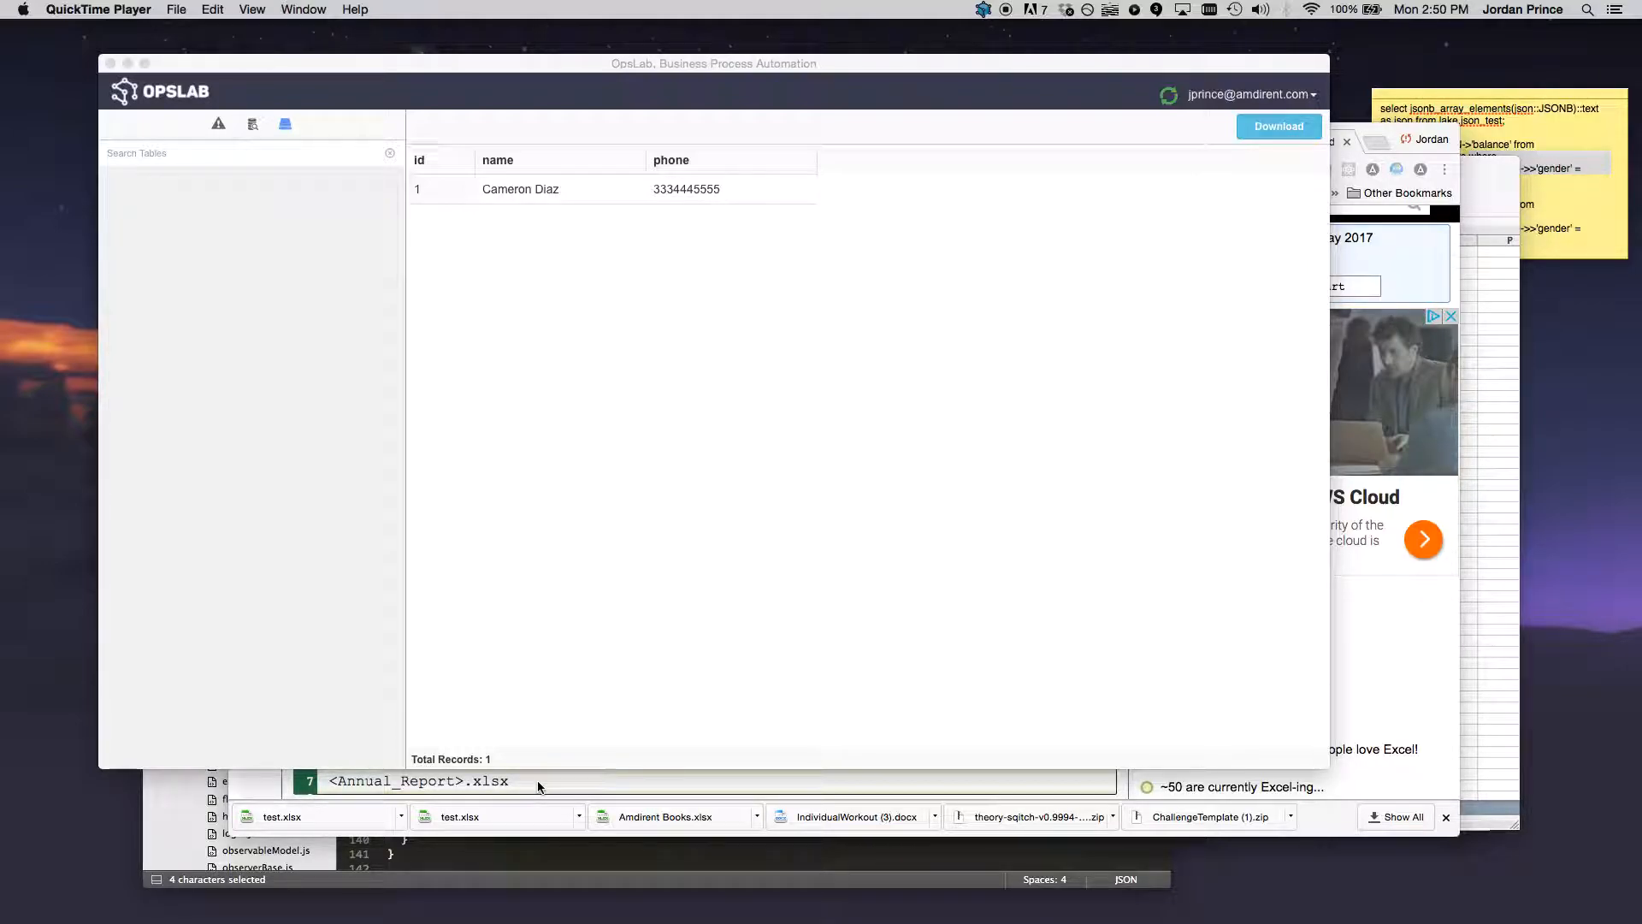
Step: Switch to Chrome and read the Reddit post's folder layout and tasks for the quarterly and annual reports
left_click(539, 787)
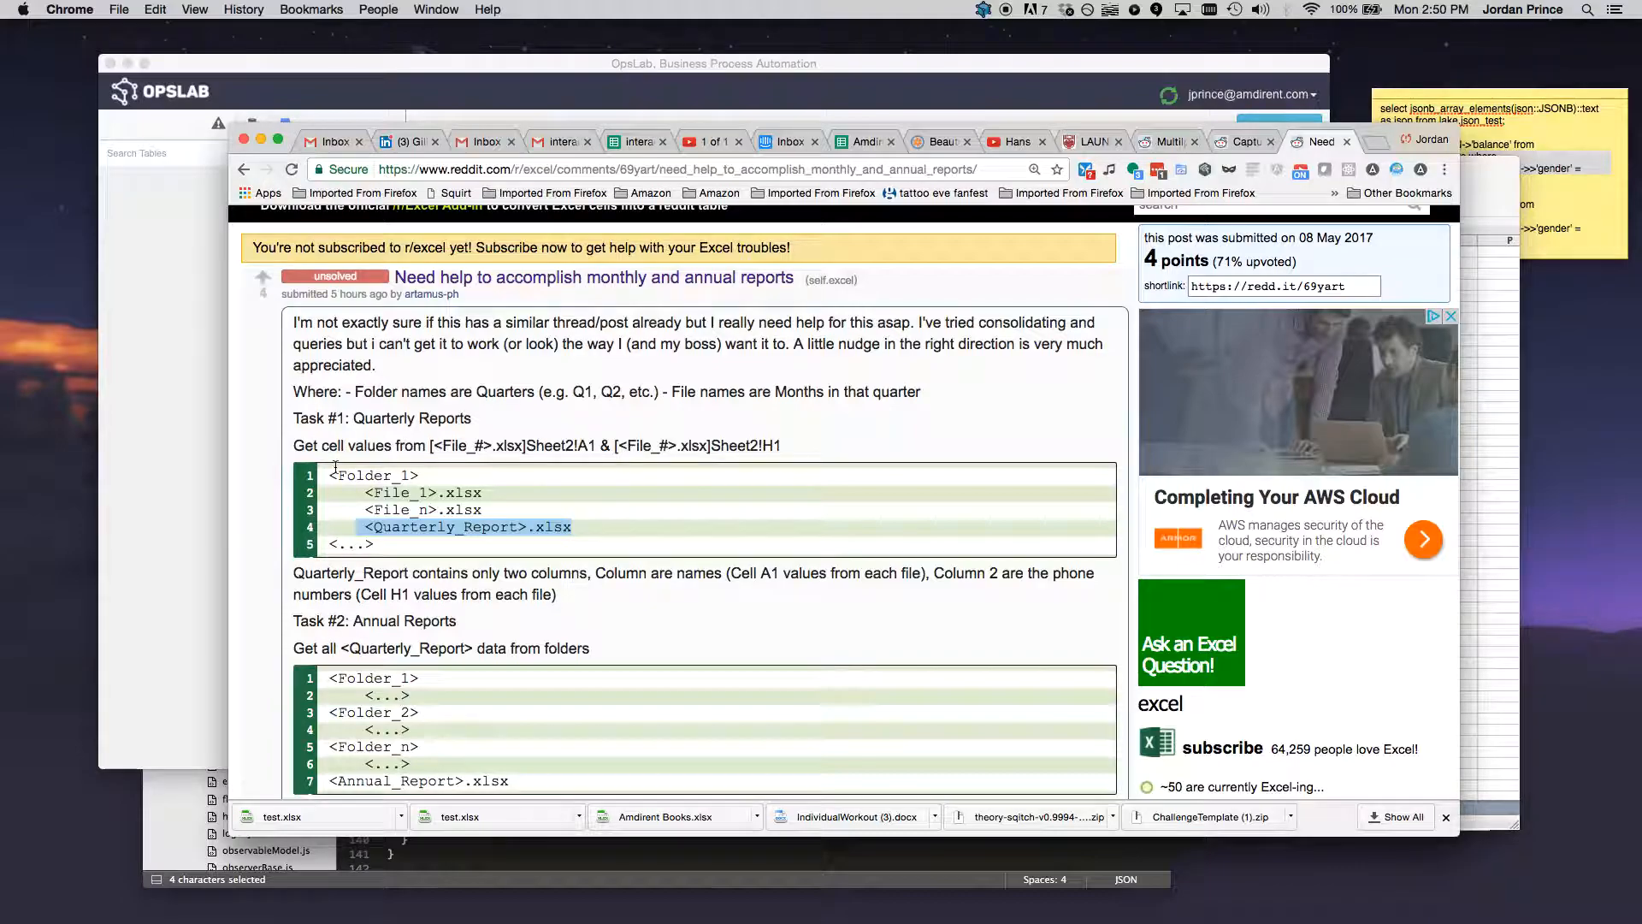
left_click_drag(336, 476, 452, 490)
left_click(451, 491)
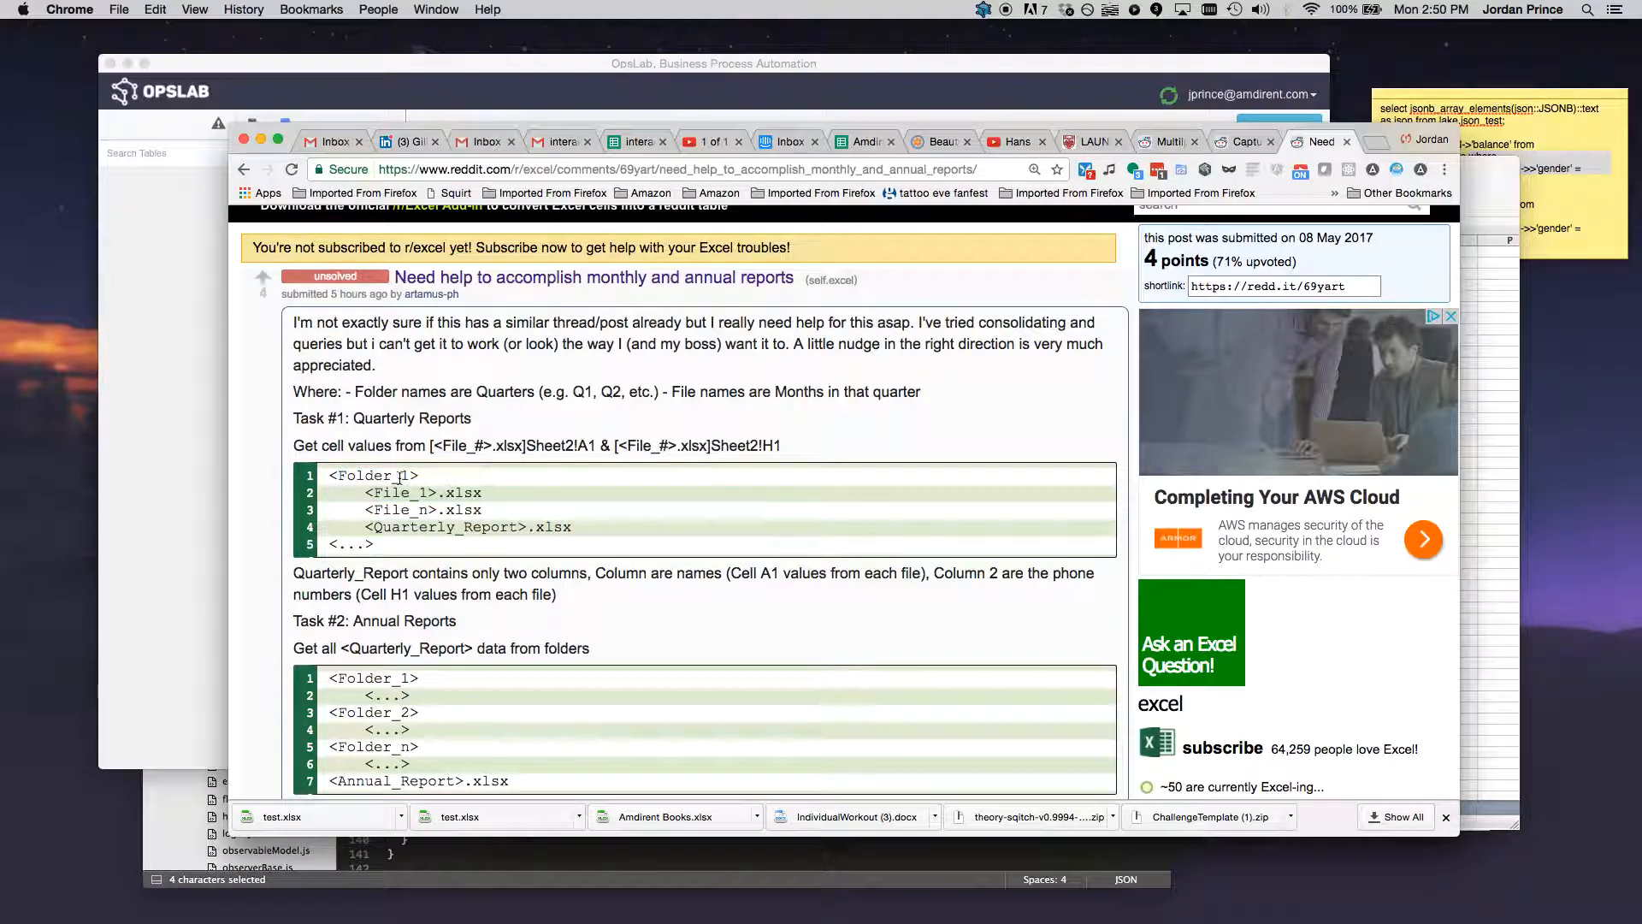
scroll(419, 633, "down", 2)
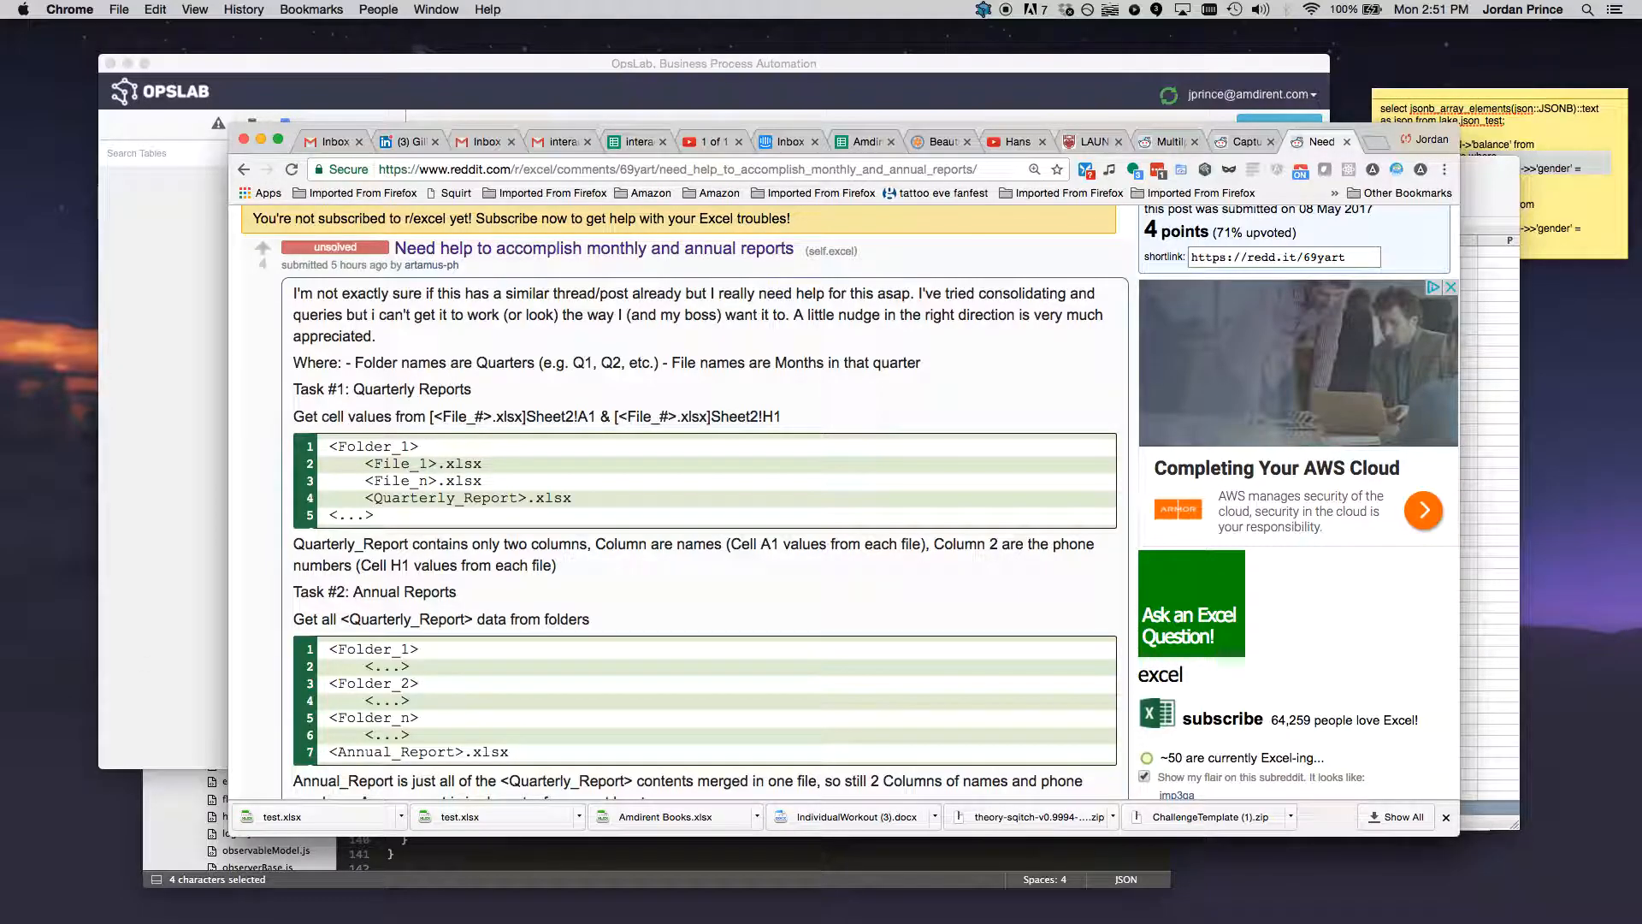
Step: Switch to Finder and expand Quarter1 and Quarter2 in the QuarterlyReports folder to review their monthly CSV files
left_click(192, 419)
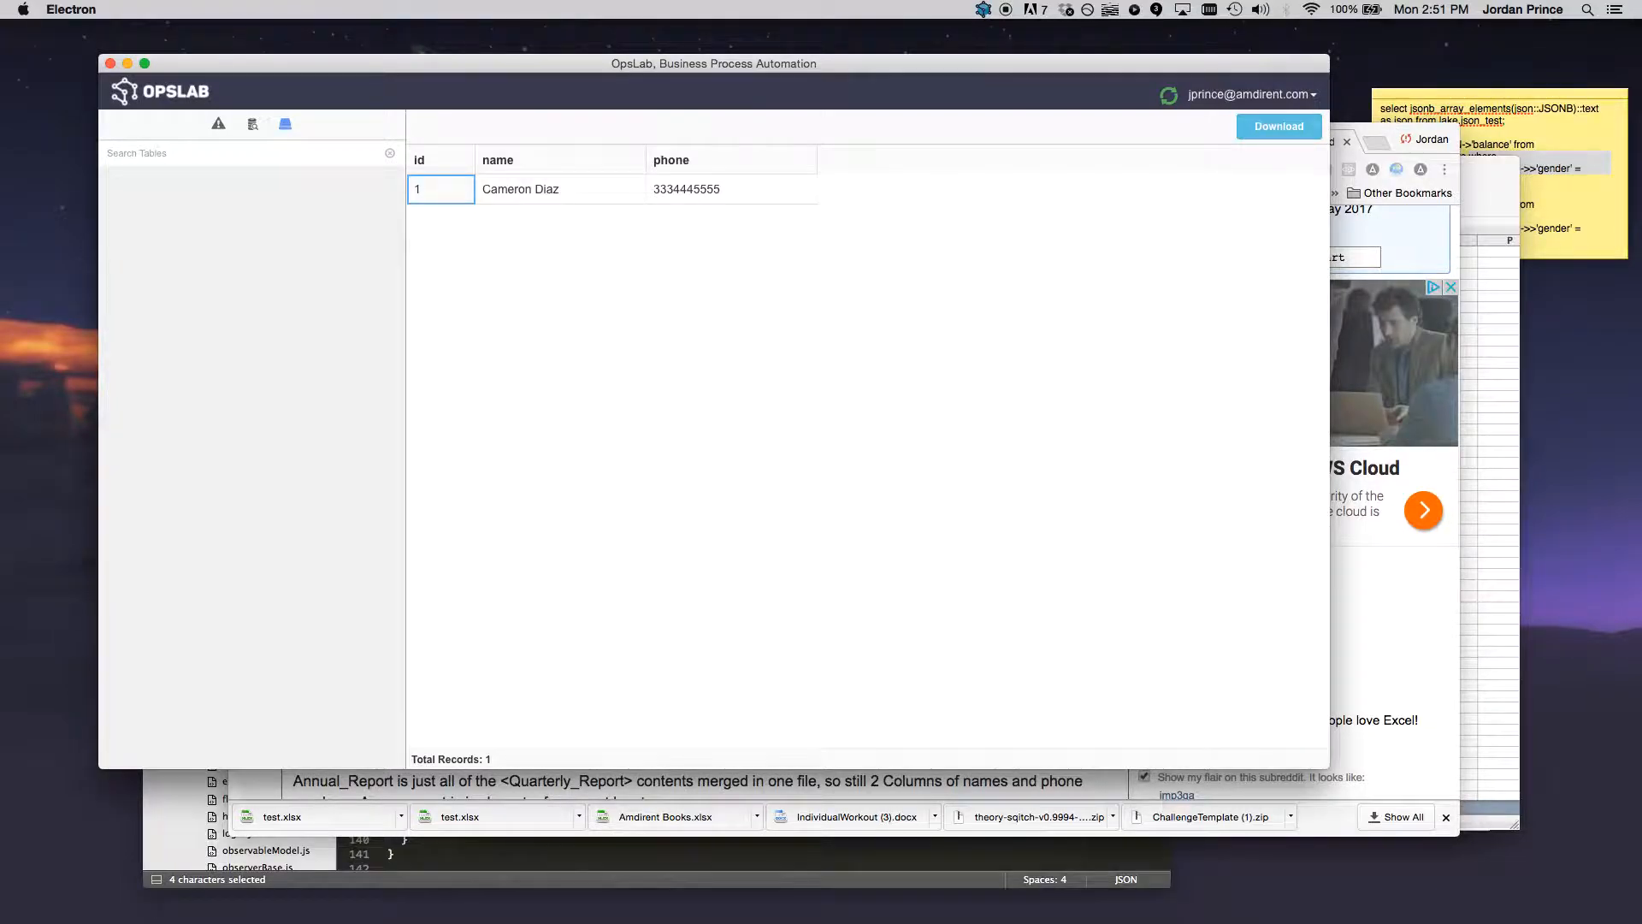
key("super+Tab")
left_click(476, 385)
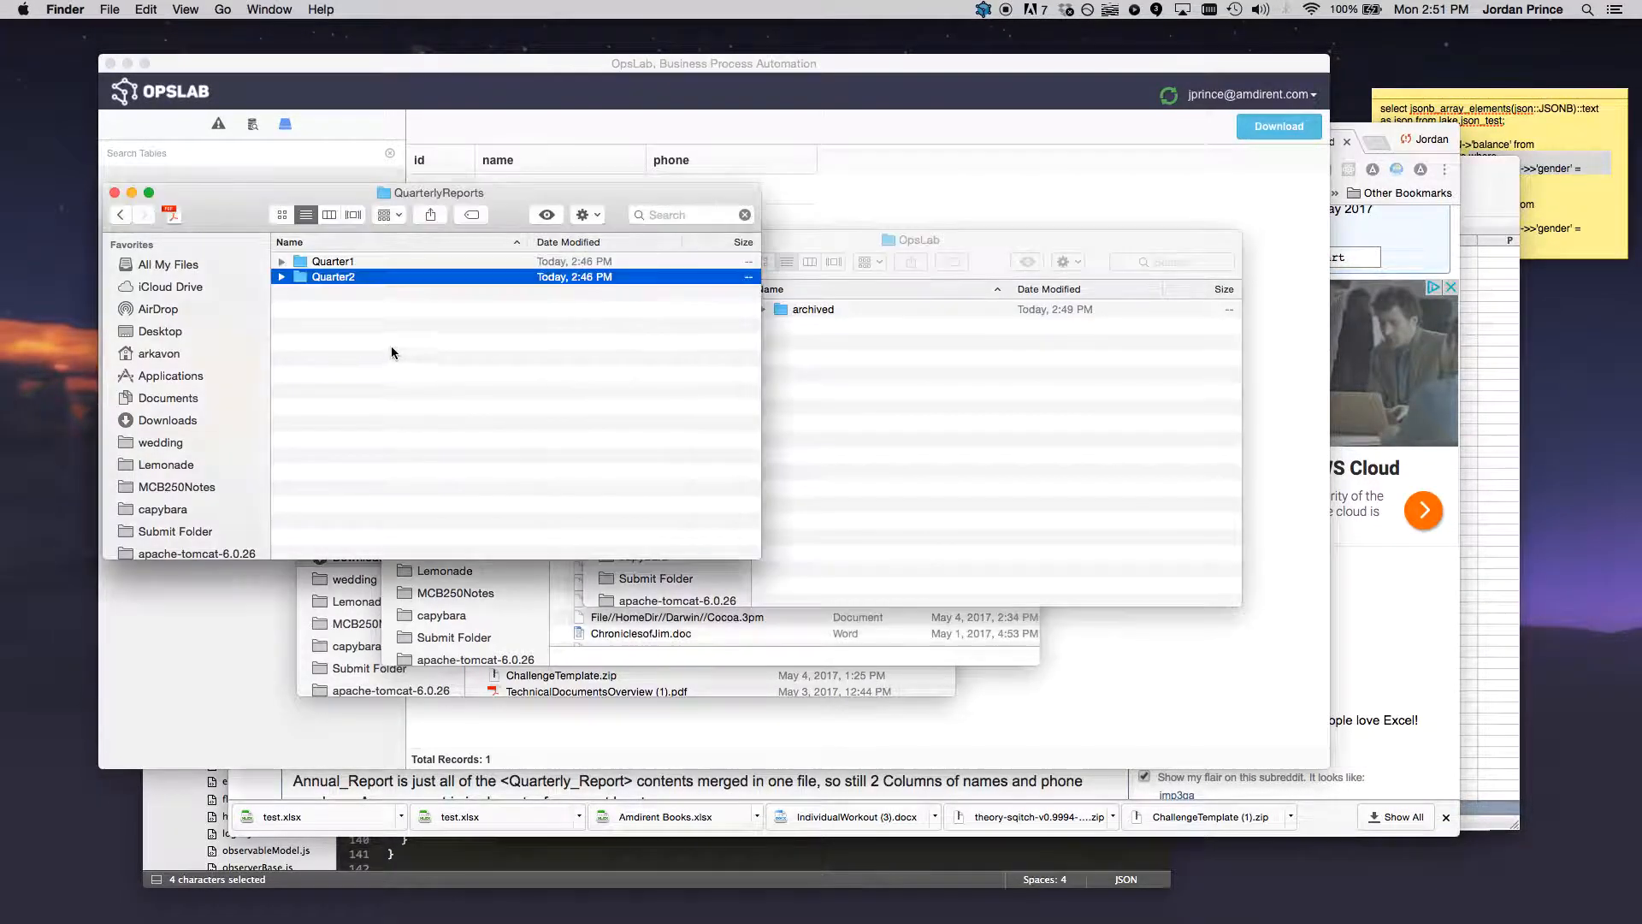
left_click(282, 262)
left_click(282, 310)
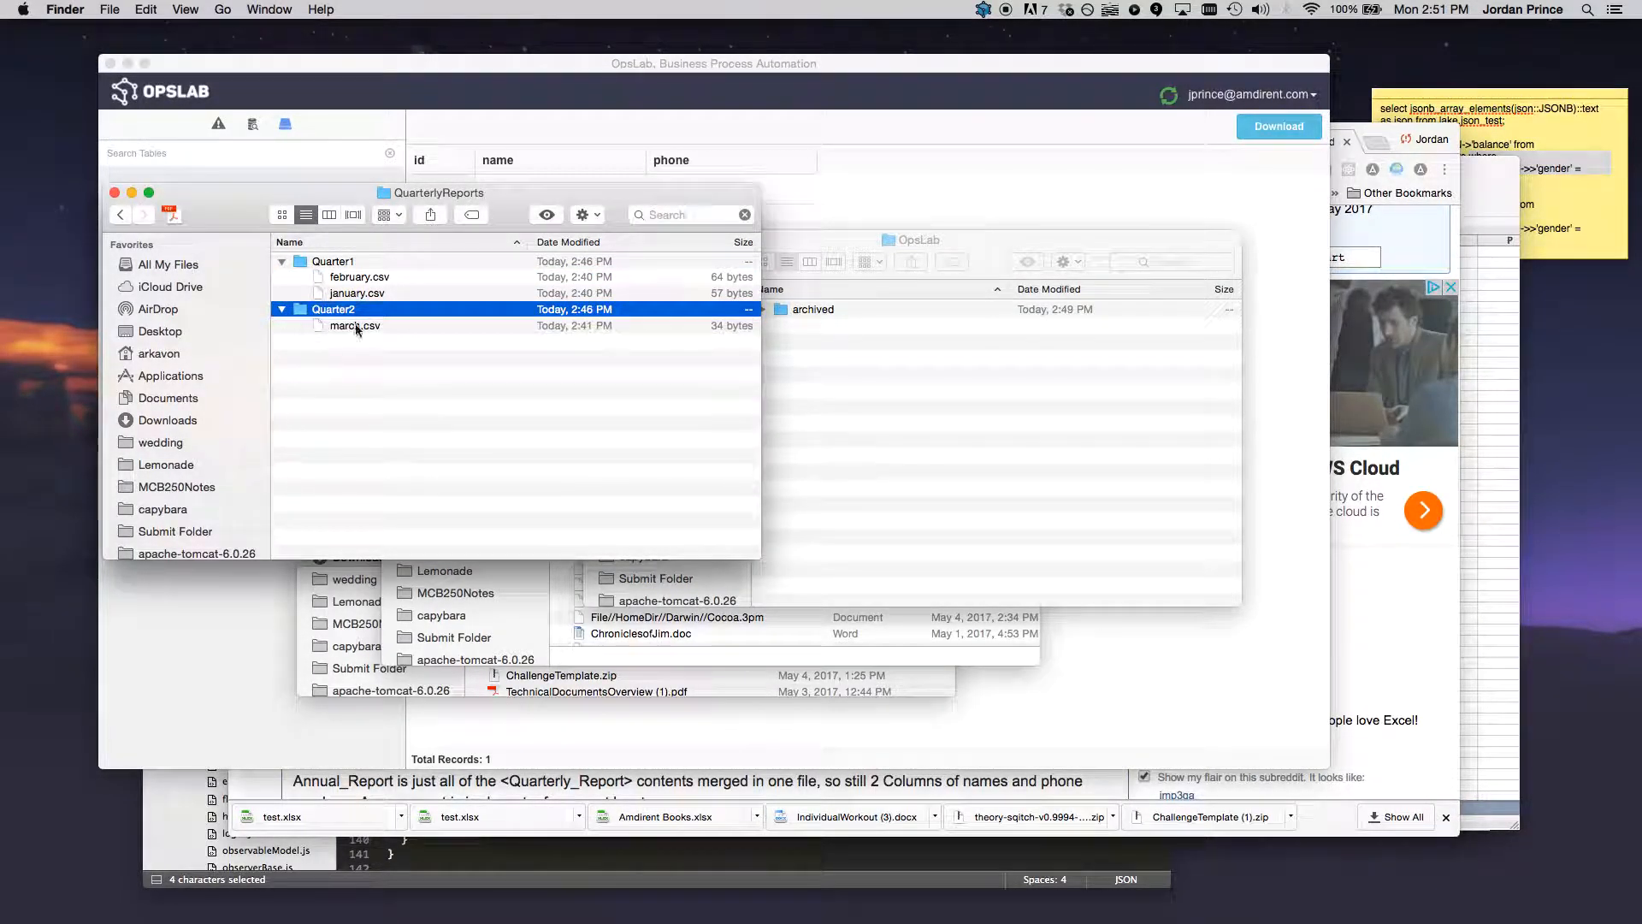
left_click(387, 279)
key("Down")
key("Down")
key("Down")
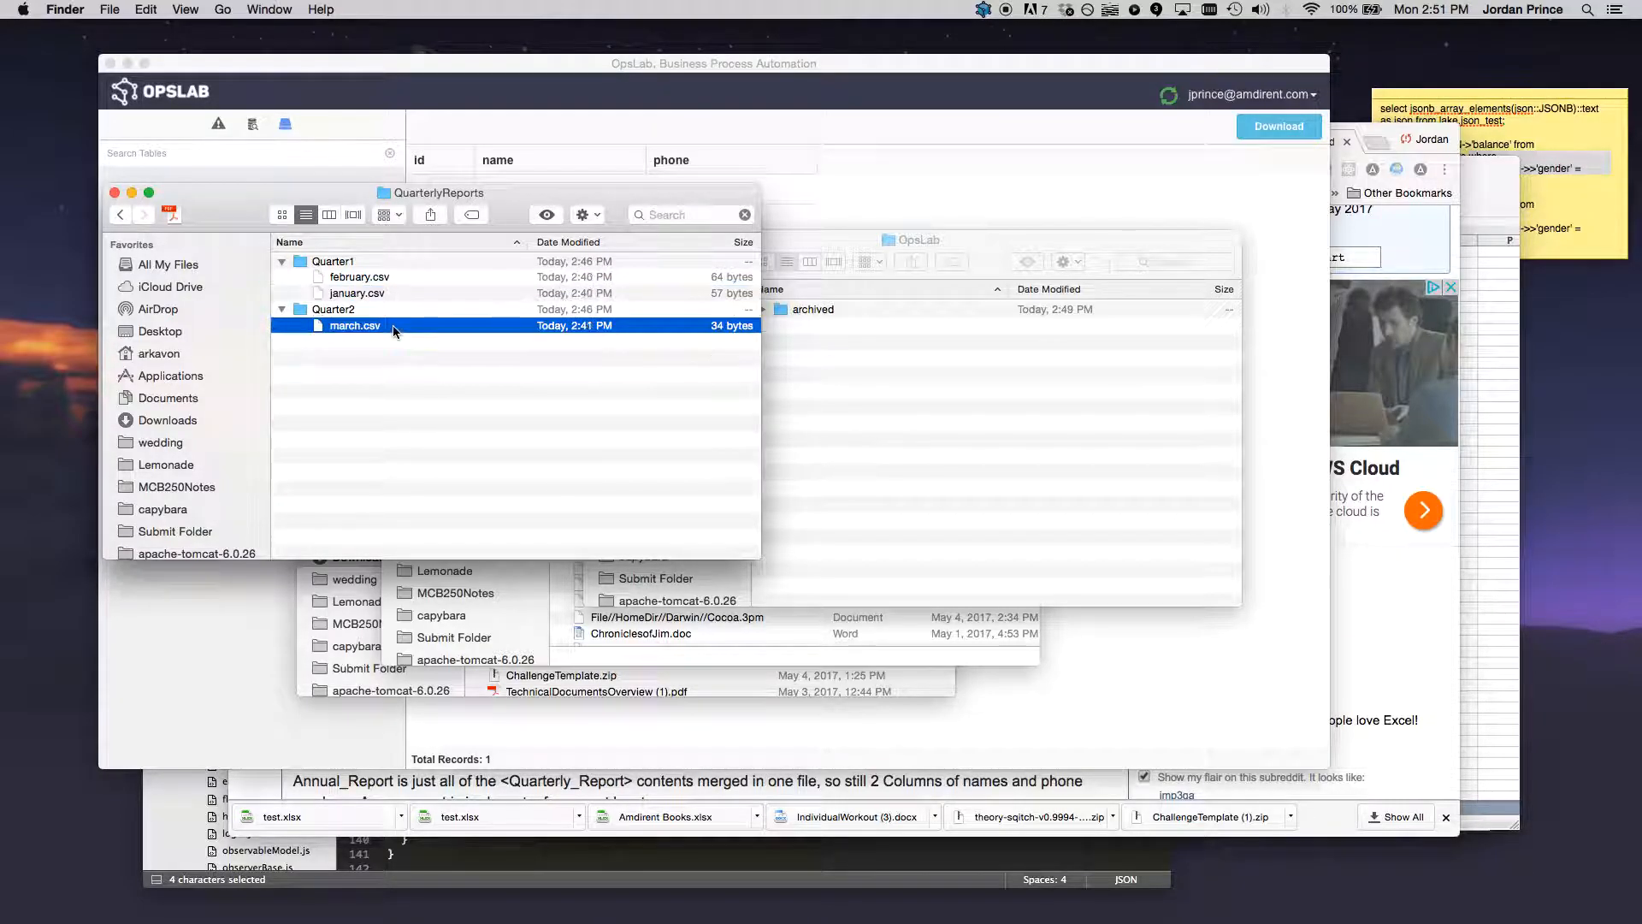
left_click(388, 276)
left_click(394, 293)
left_click(396, 326)
mouse_move(329, 186)
left_mouse_down()
mouse_move(296, 183)
mouse_move(317, 168)
left_mouse_up()
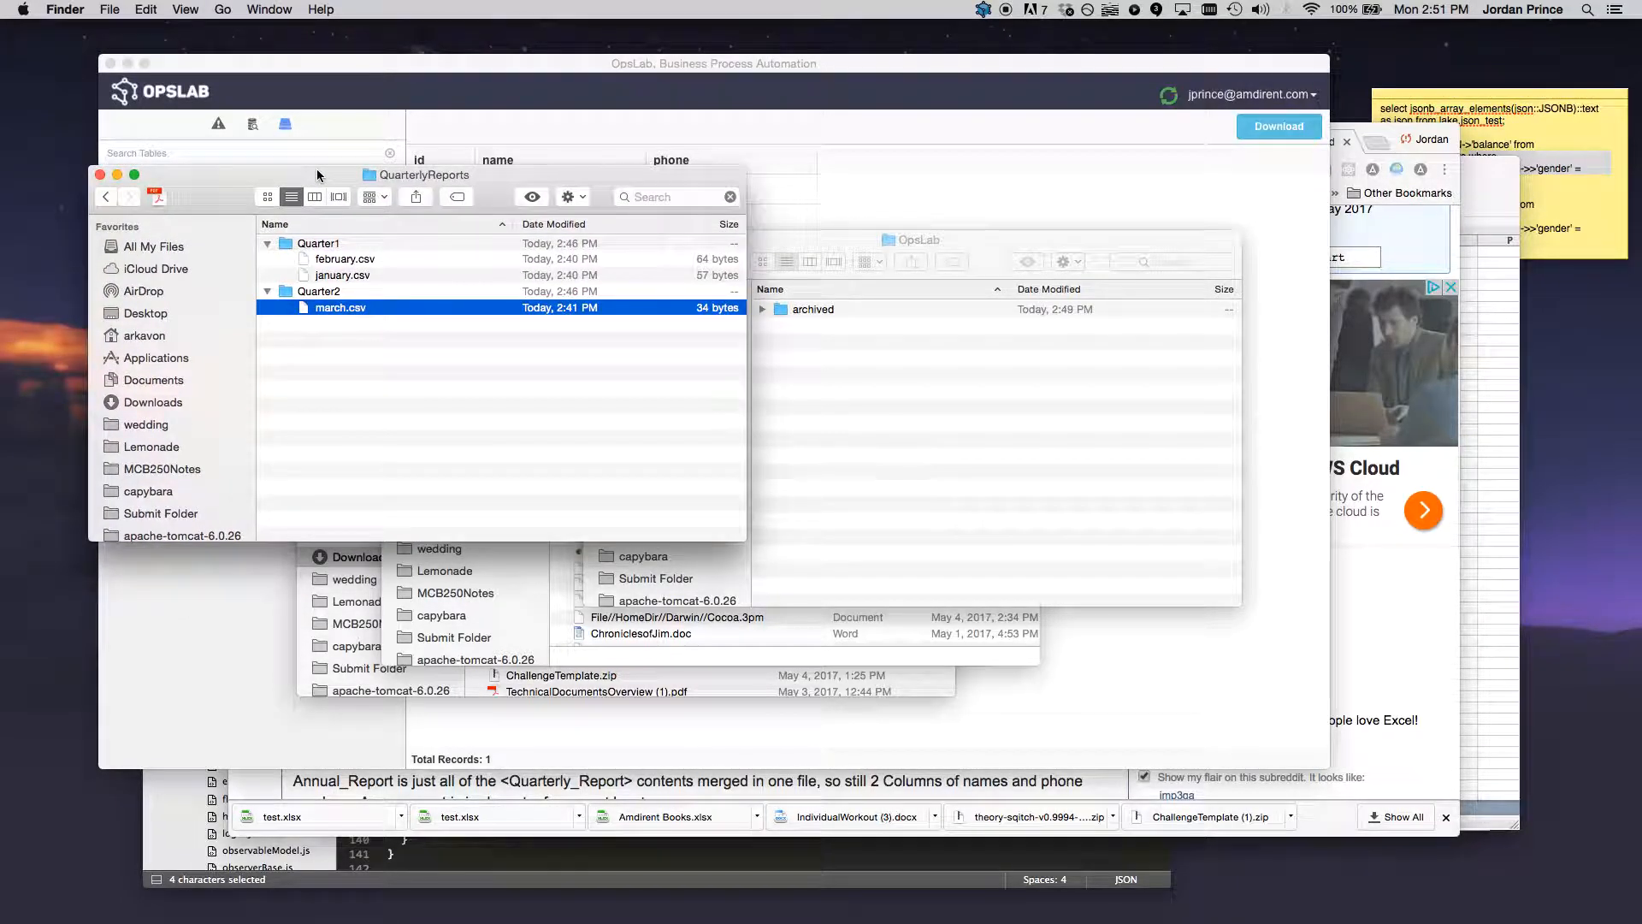
Step: Switch to Excel and examine the name and phone columns of january.csv
left_click(1505, 330)
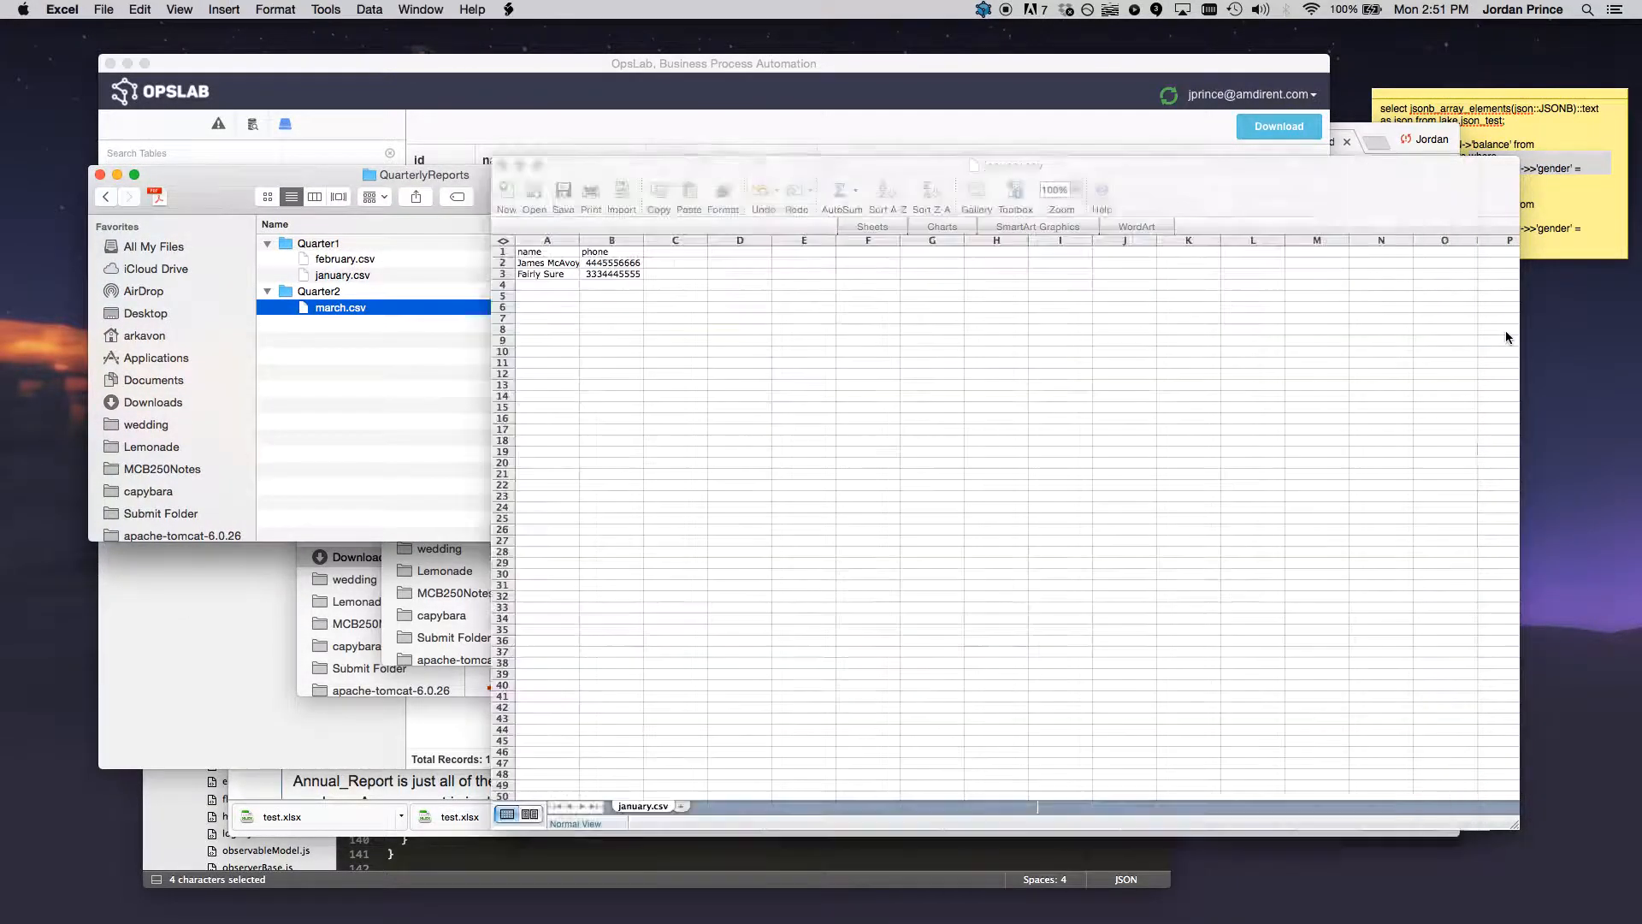
key("Left")
key("Down")
key("Right")
key("Right")
key("Left")
key("Left")
key("Up")
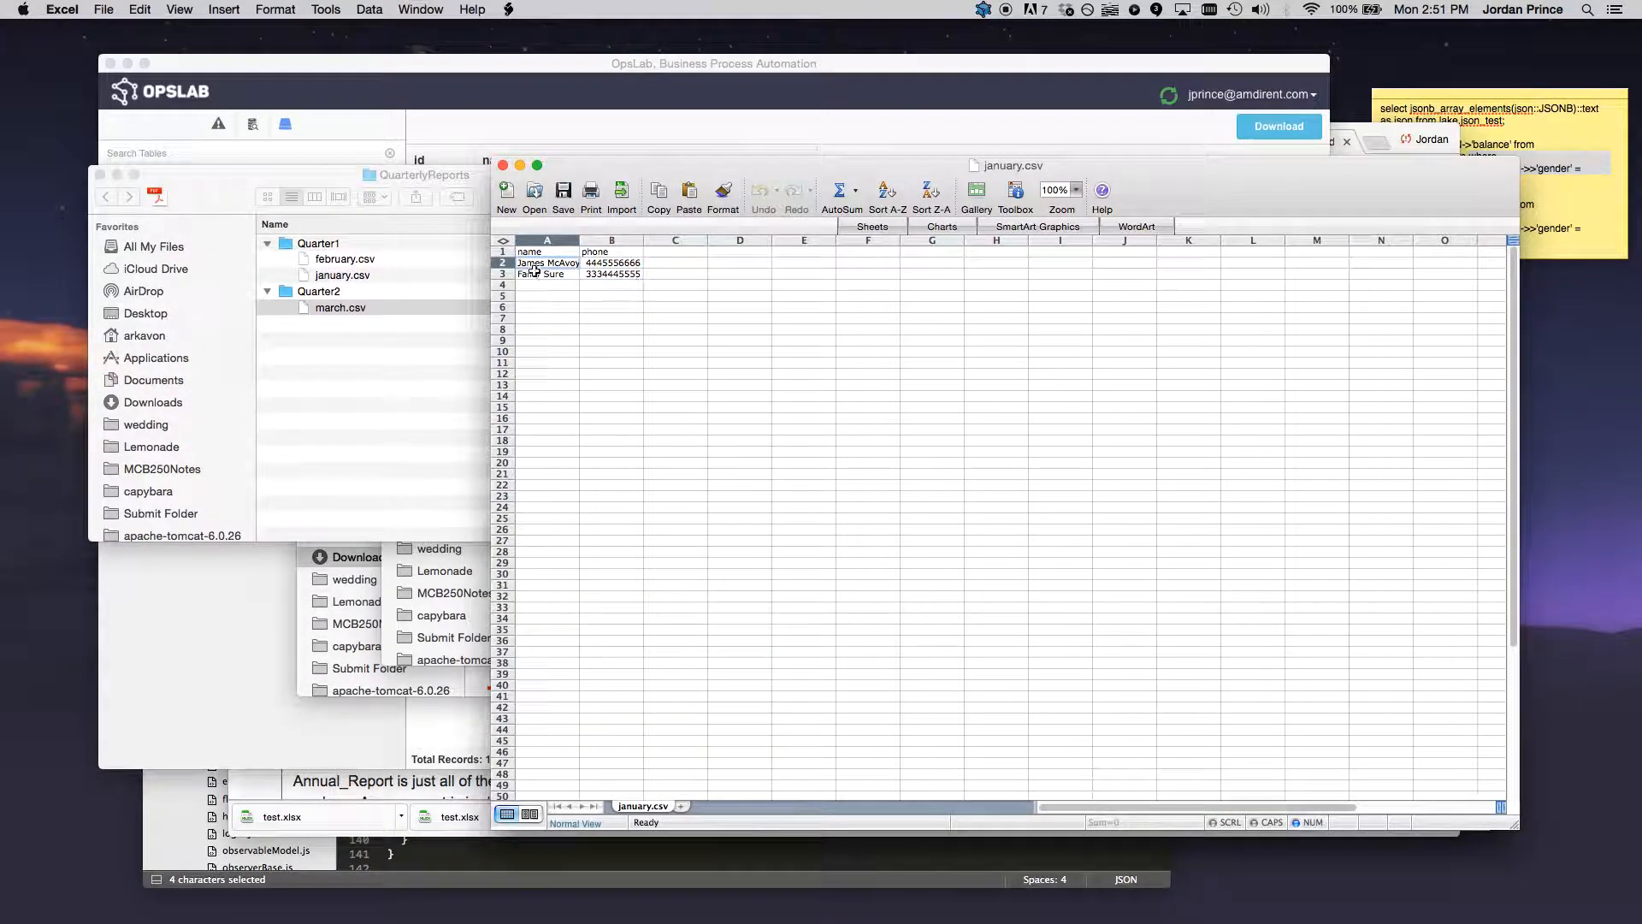
left_click(424, 277)
left_click(958, 361)
key("Right")
key("Left")
key("Right")
key("Down")
key("Left")
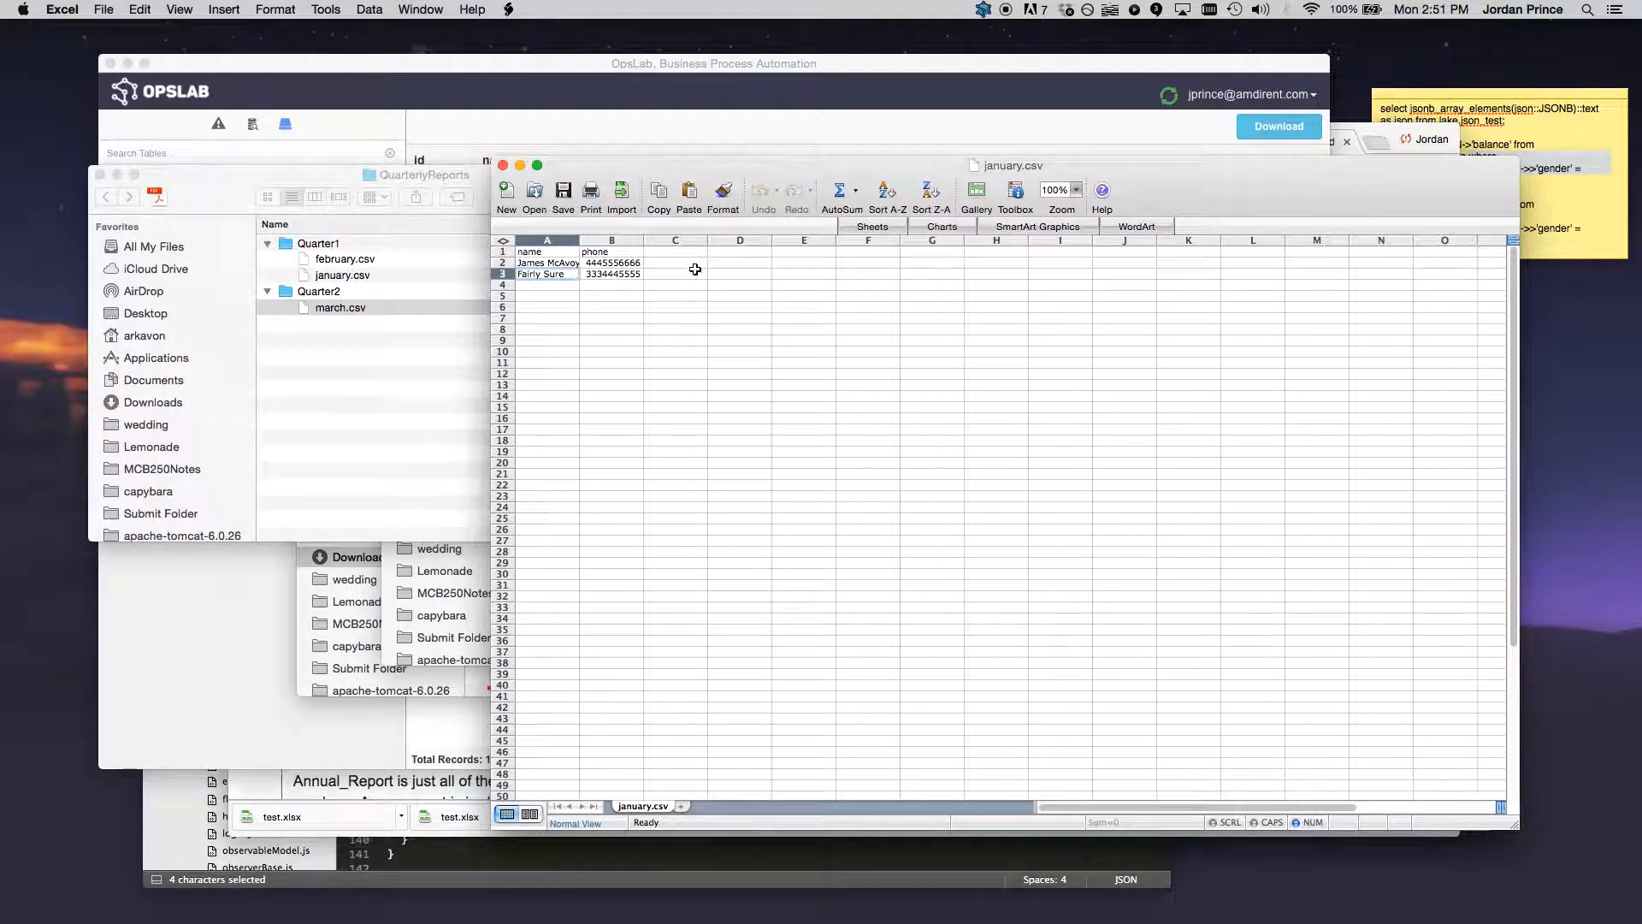
left_click(638, 275)
key("Left")
Step: Switch to Finder and open the OpsLab folder inside Documents in a new window
left_click(412, 442)
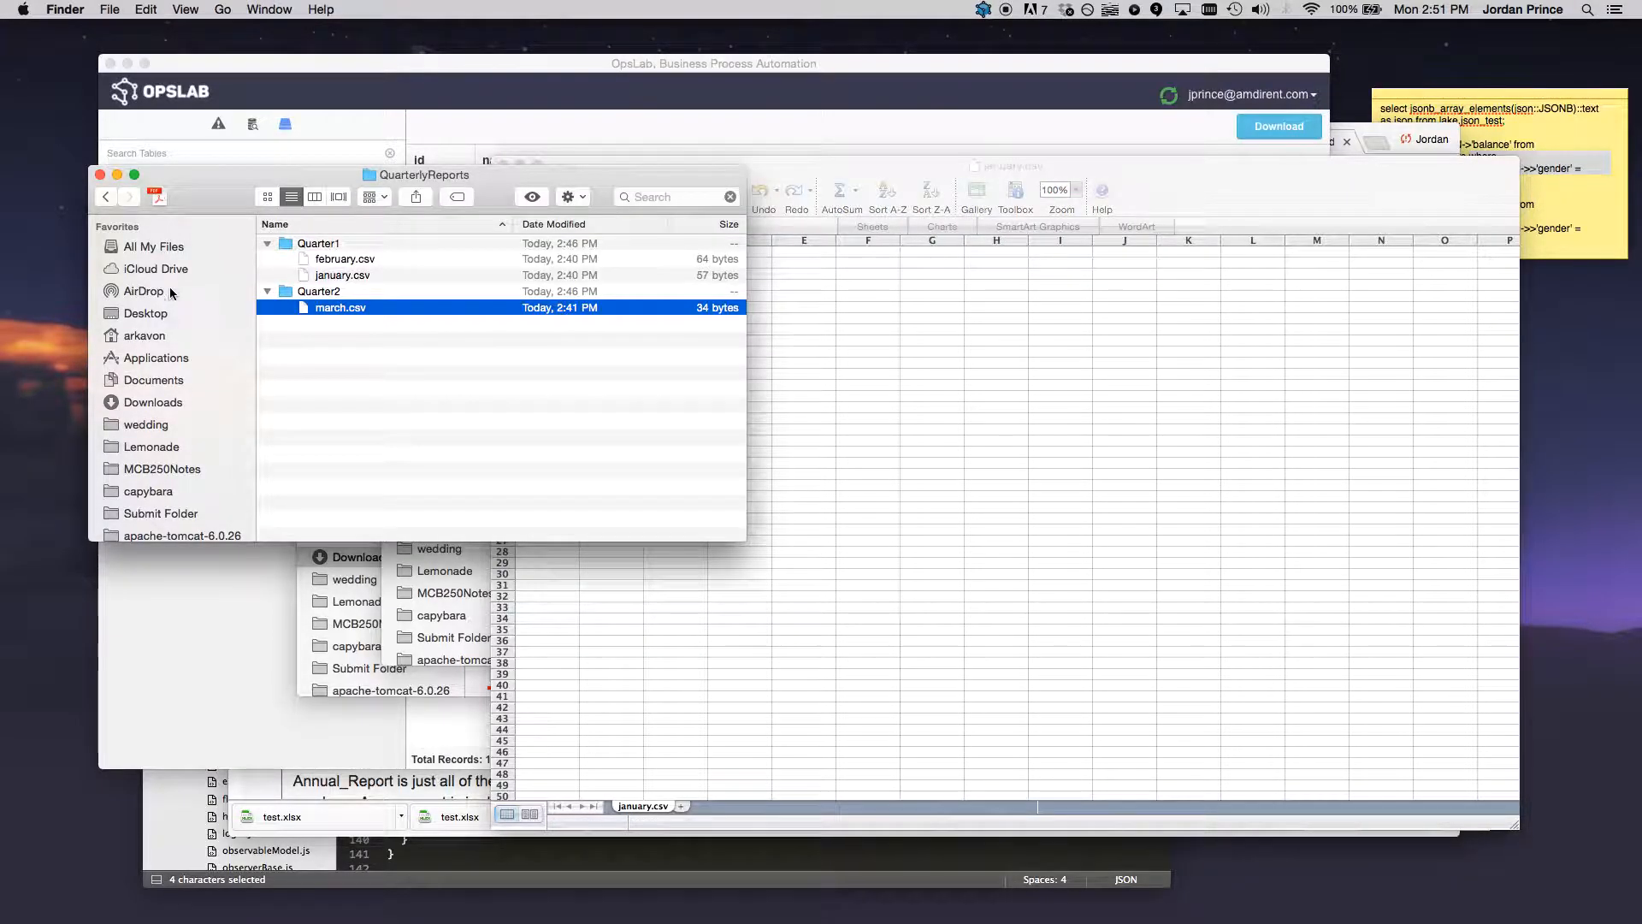
left_click(112, 11)
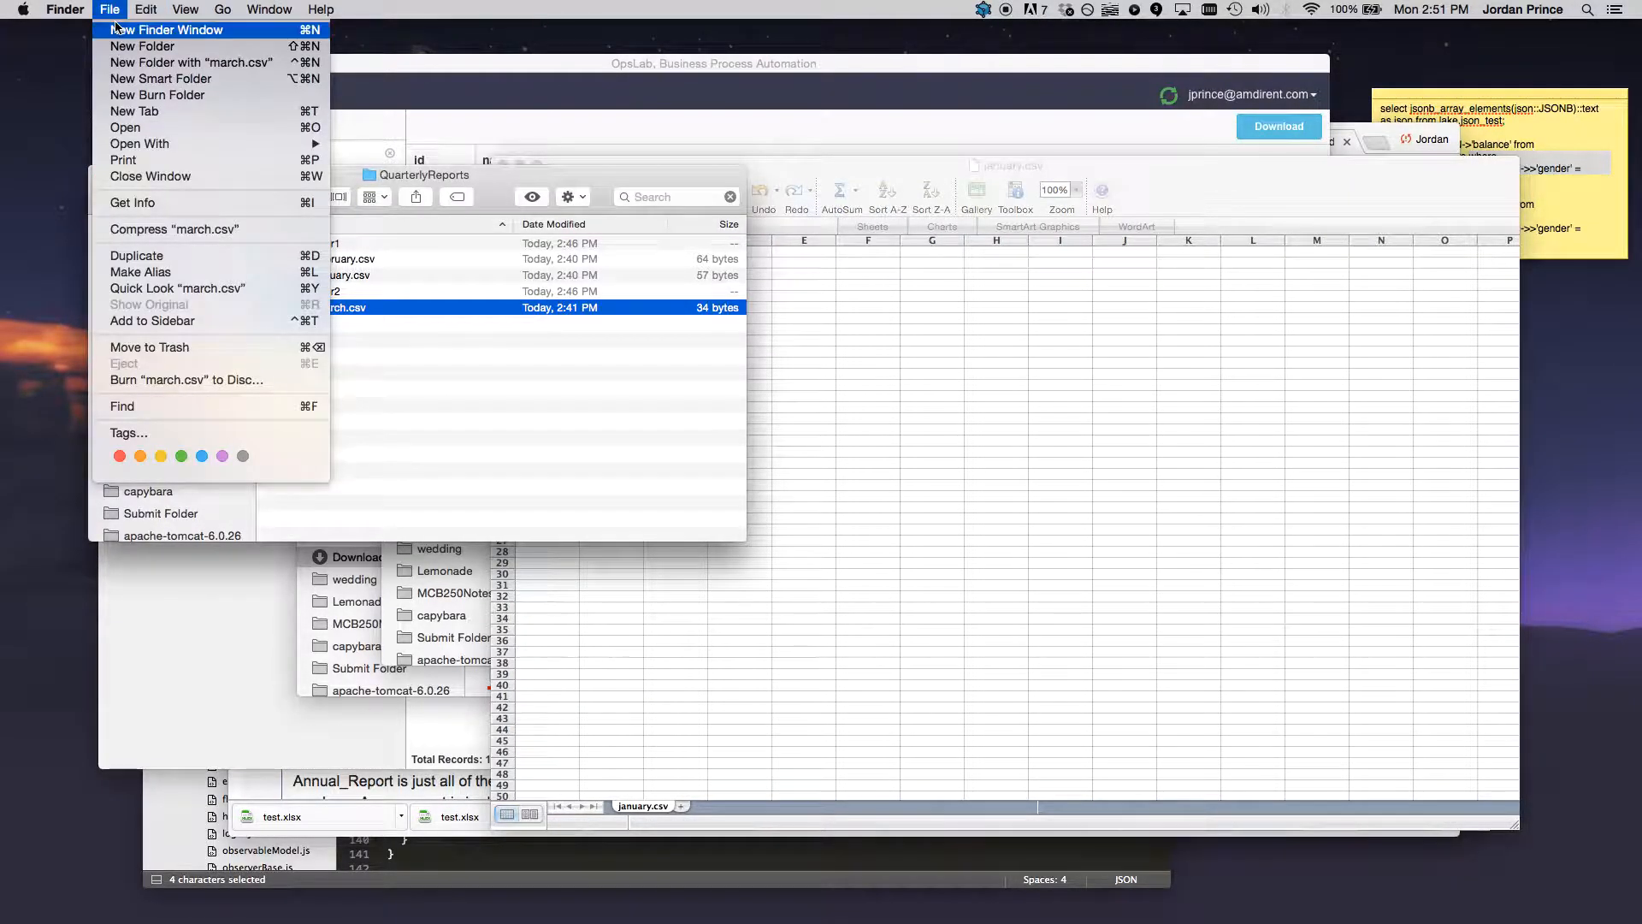
left_click(117, 29)
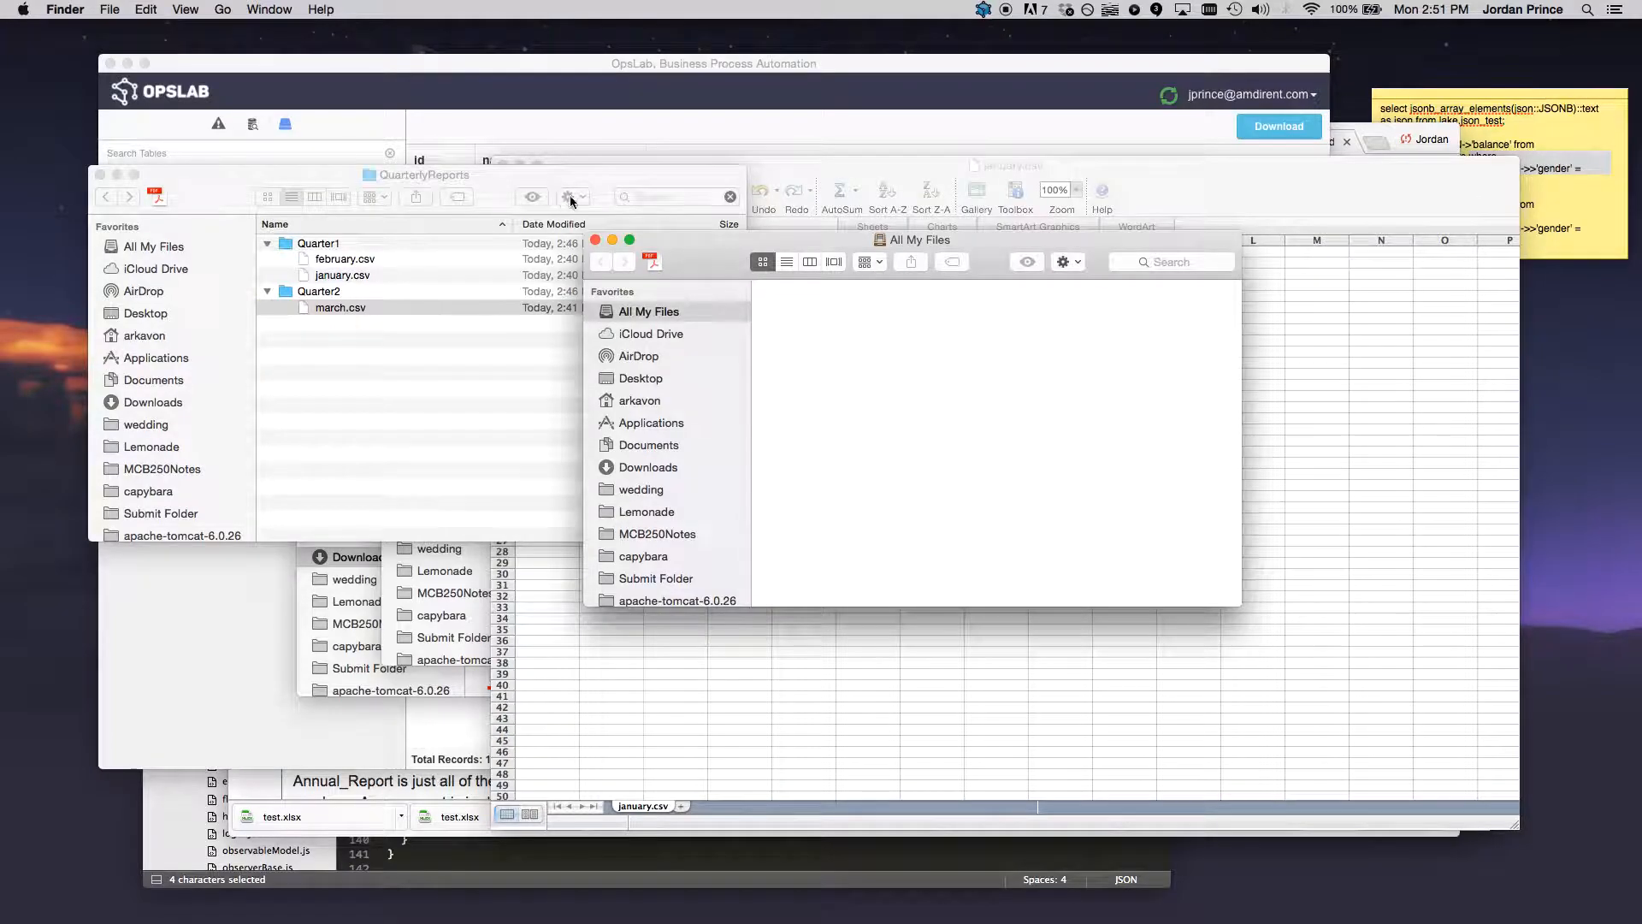
left_click(680, 445)
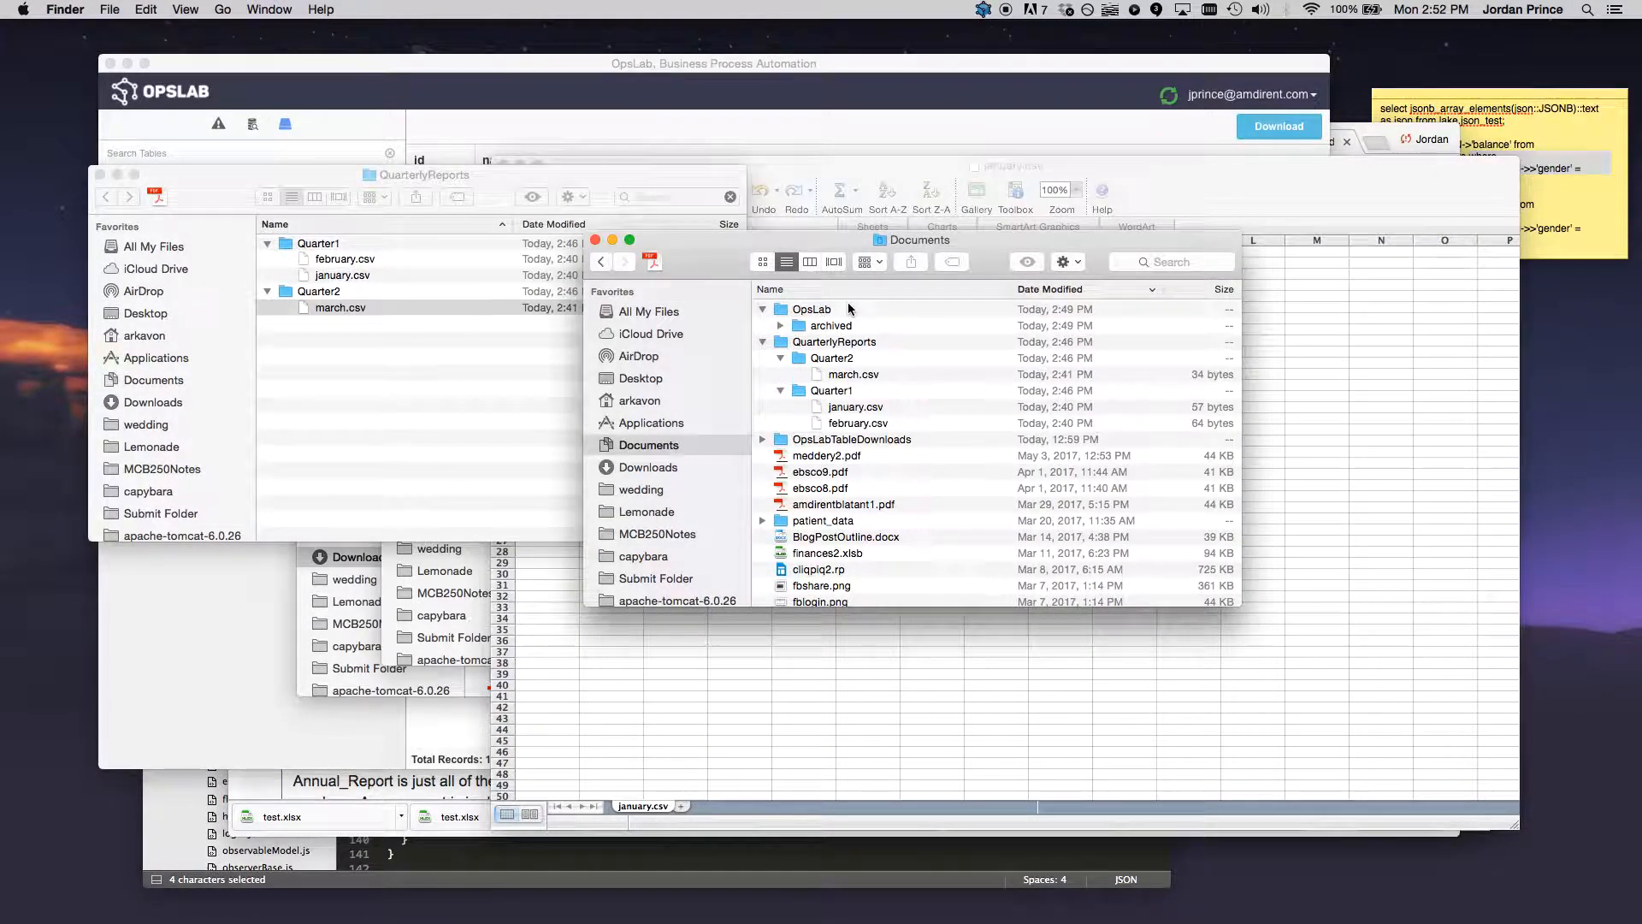
left_click(850, 309)
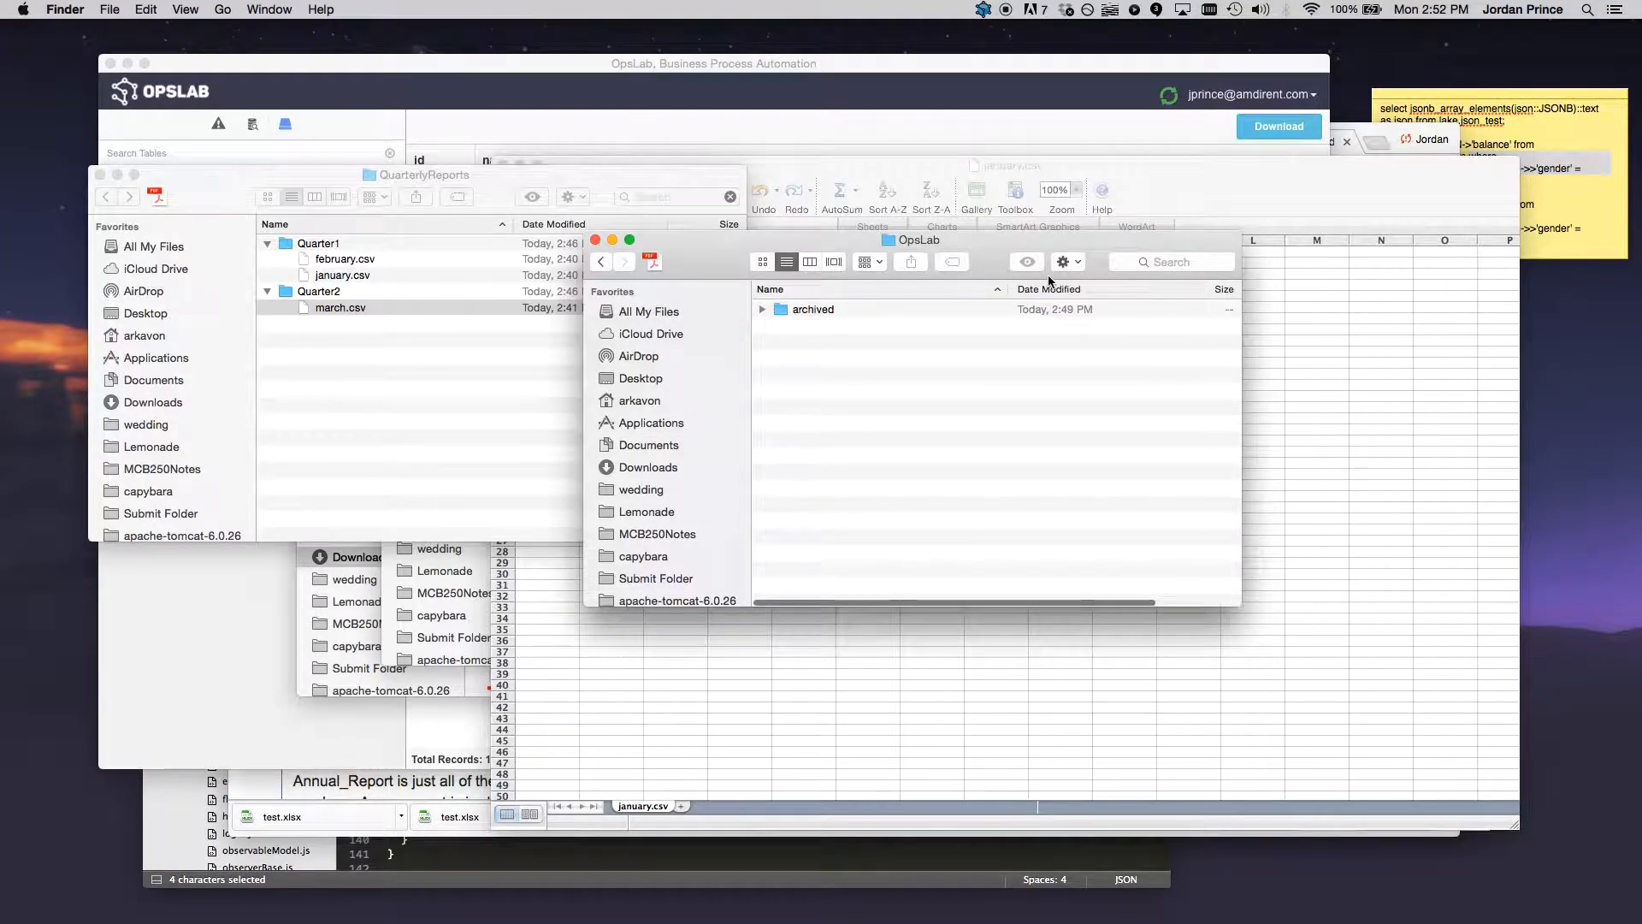
Step: Create a folder named quarter_1 in the OpsLab folder
left_click(1076, 263)
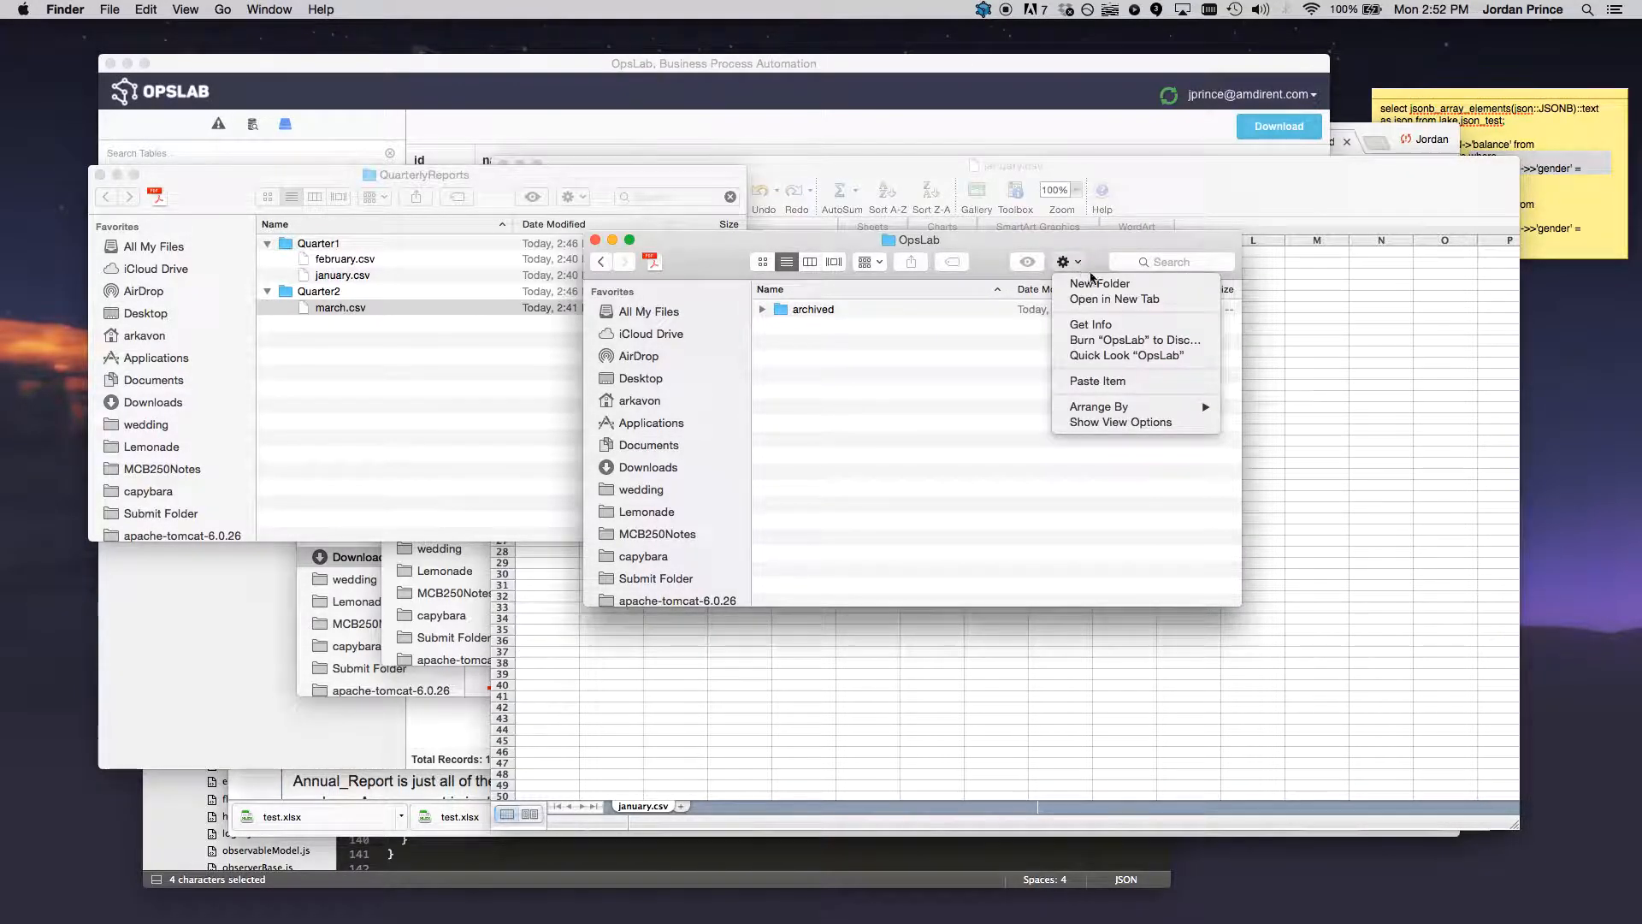
left_click(1098, 284)
type("quart")
key("BackSpace")
key("BackSpace")
key("BackSpace")
key("BackSpace")
key("BackSpace")
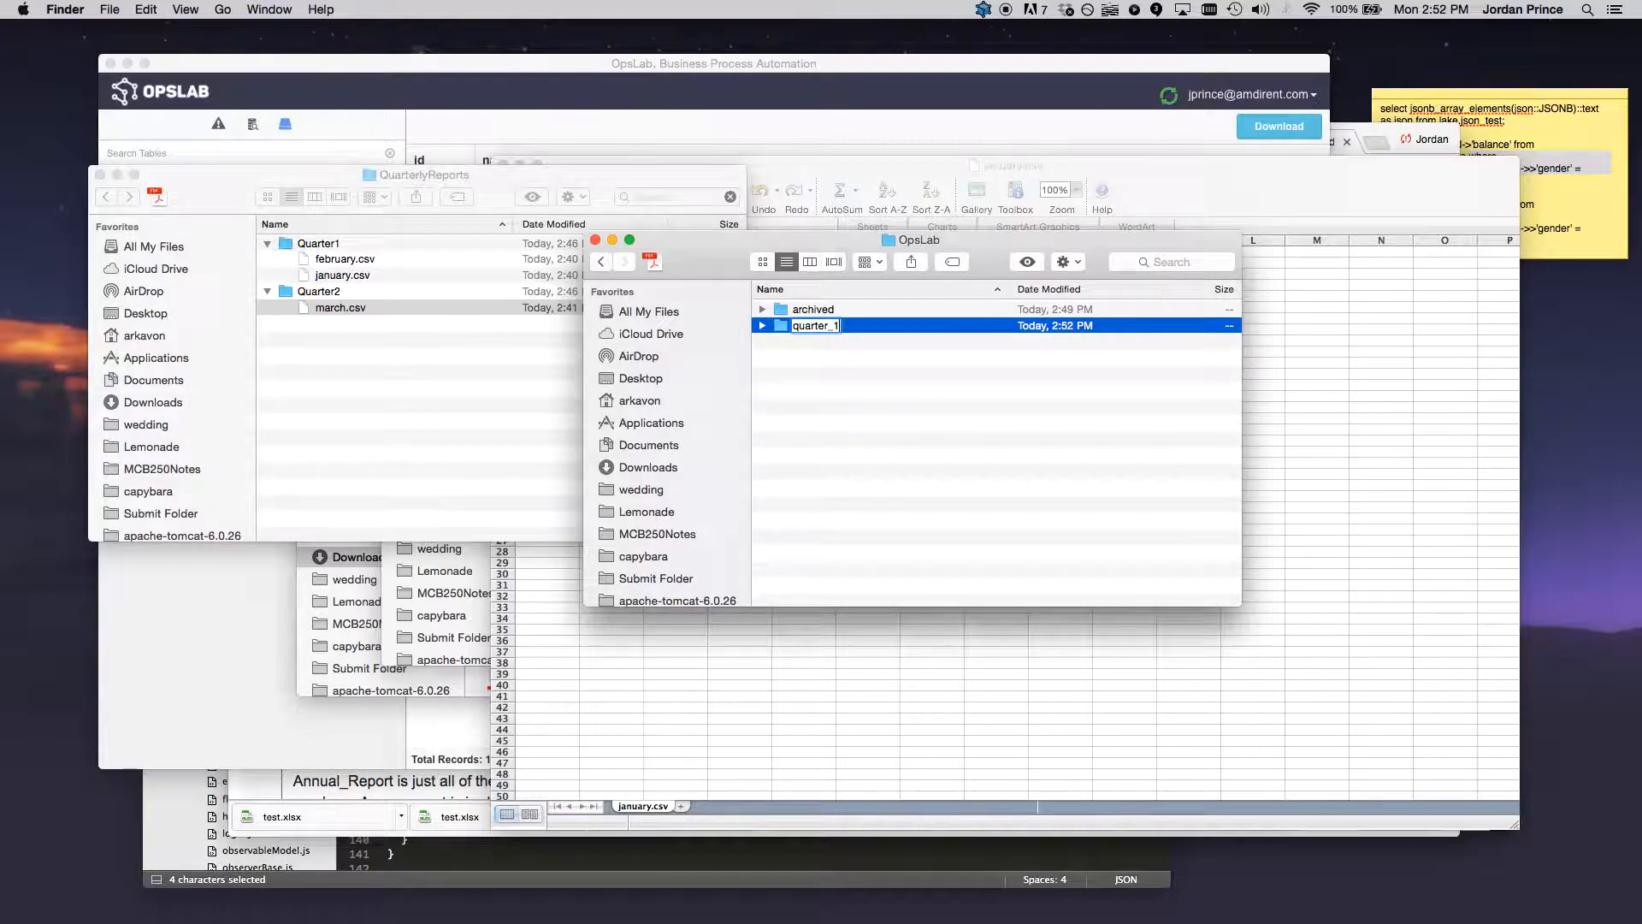
Step: Create a second folder named quarter_2 in the OpsLab folder
left_click(1061, 262)
left_click(1098, 284)
type("quat")
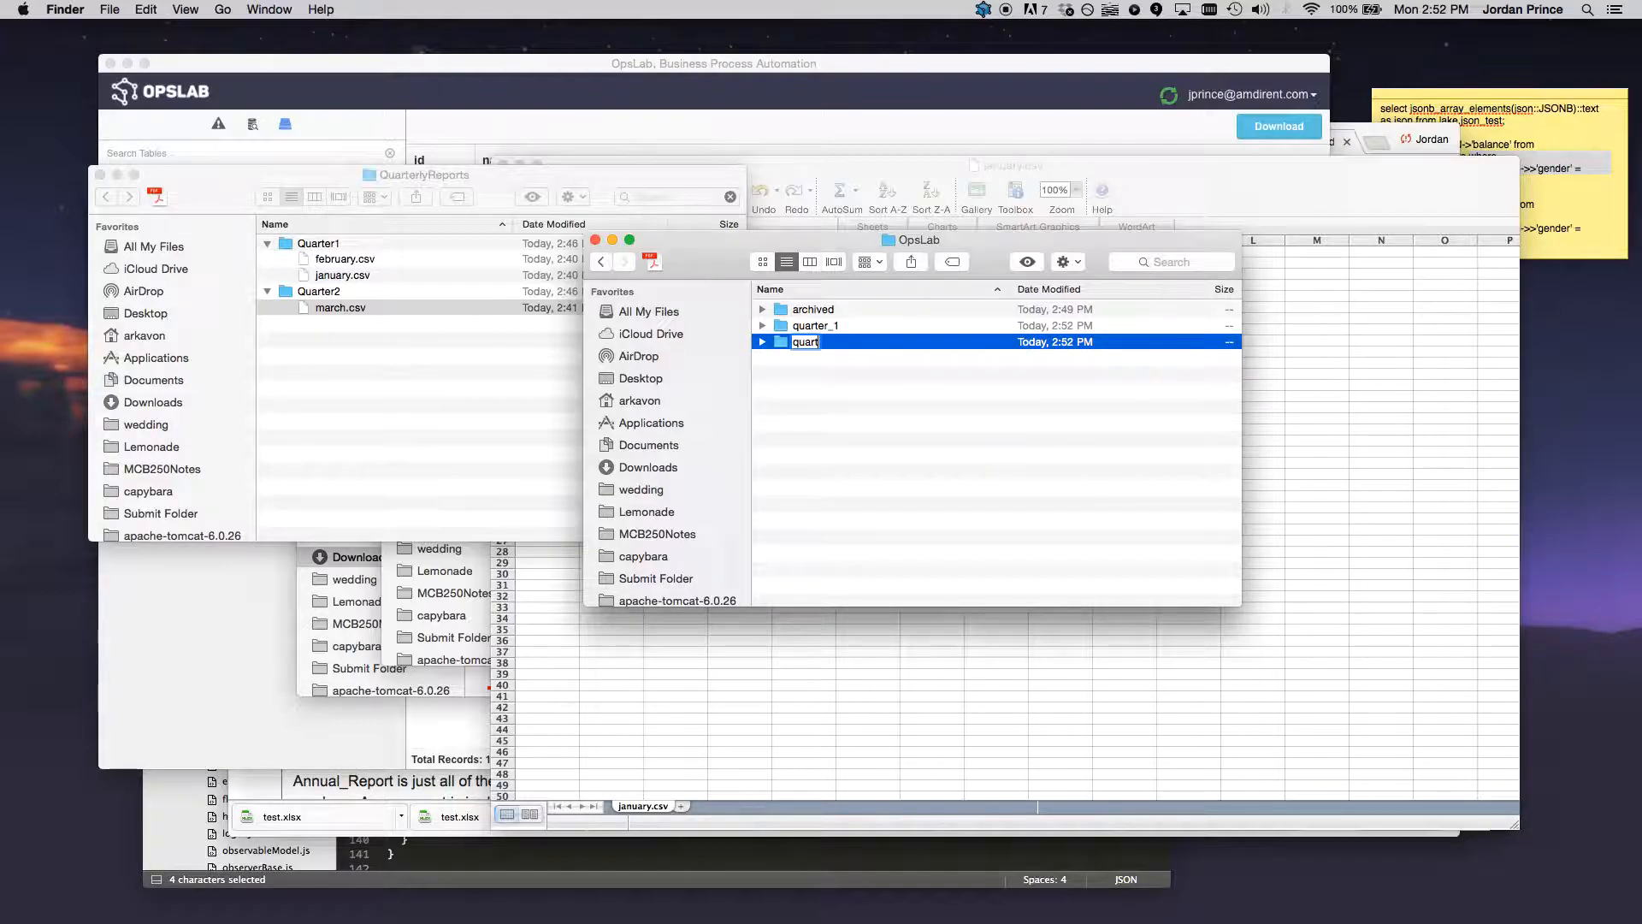
key("Return")
Step: Copy february.csv and january.csv from the Quarter1 folder into OpsLab's quarter_1 folder
left_click(763, 325)
left_click(762, 326)
left_click(370, 260)
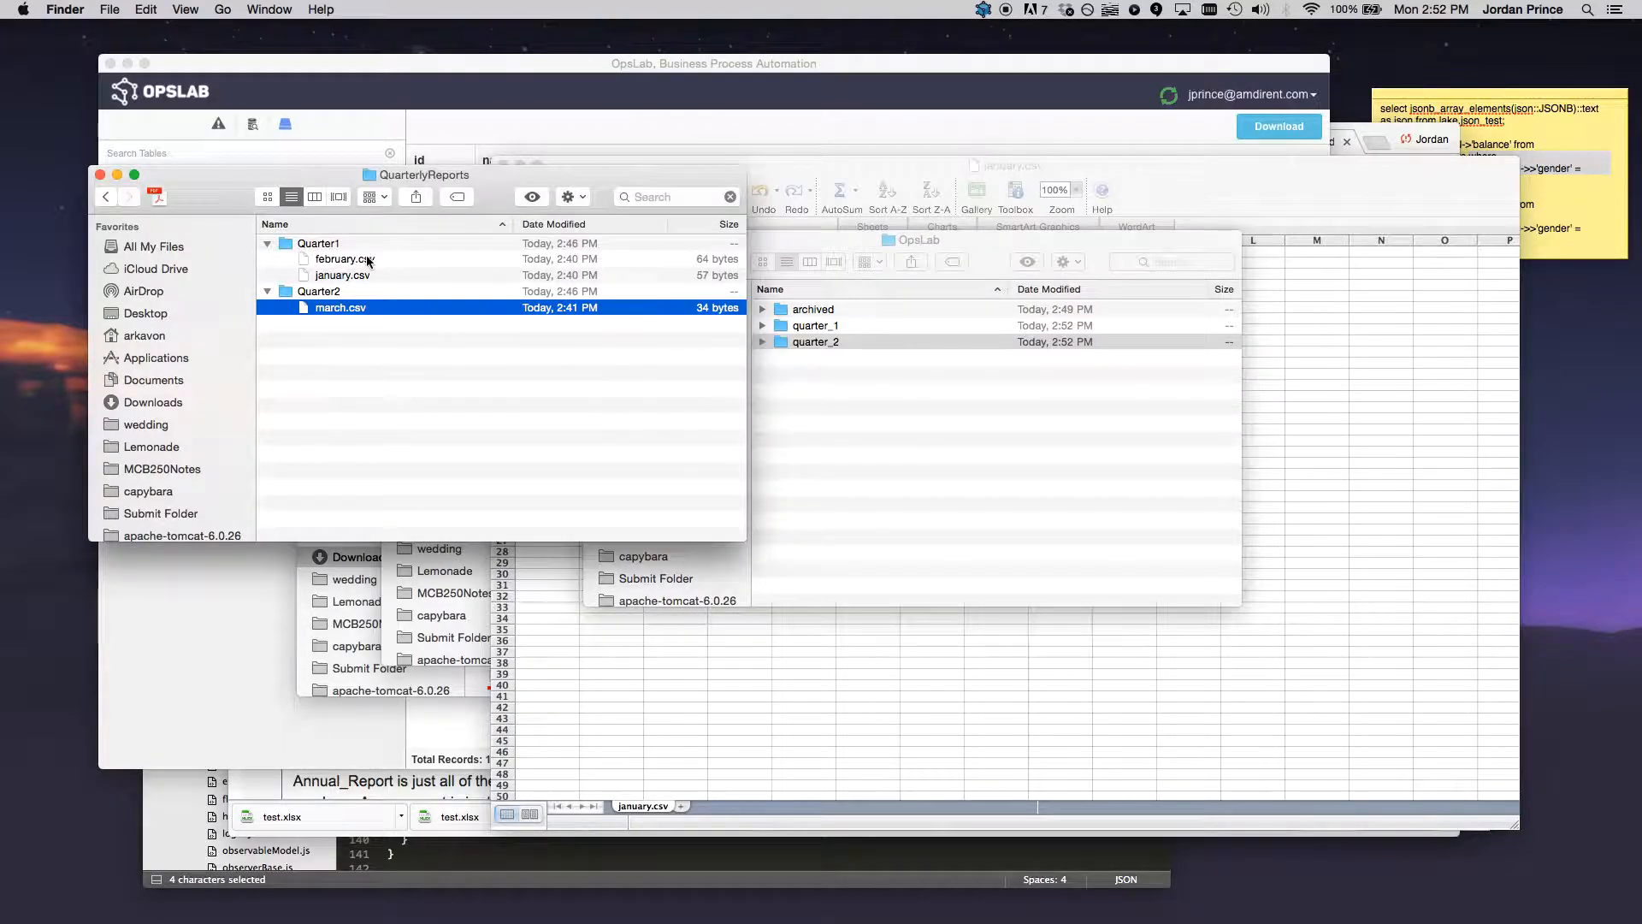
left_click(396, 256)
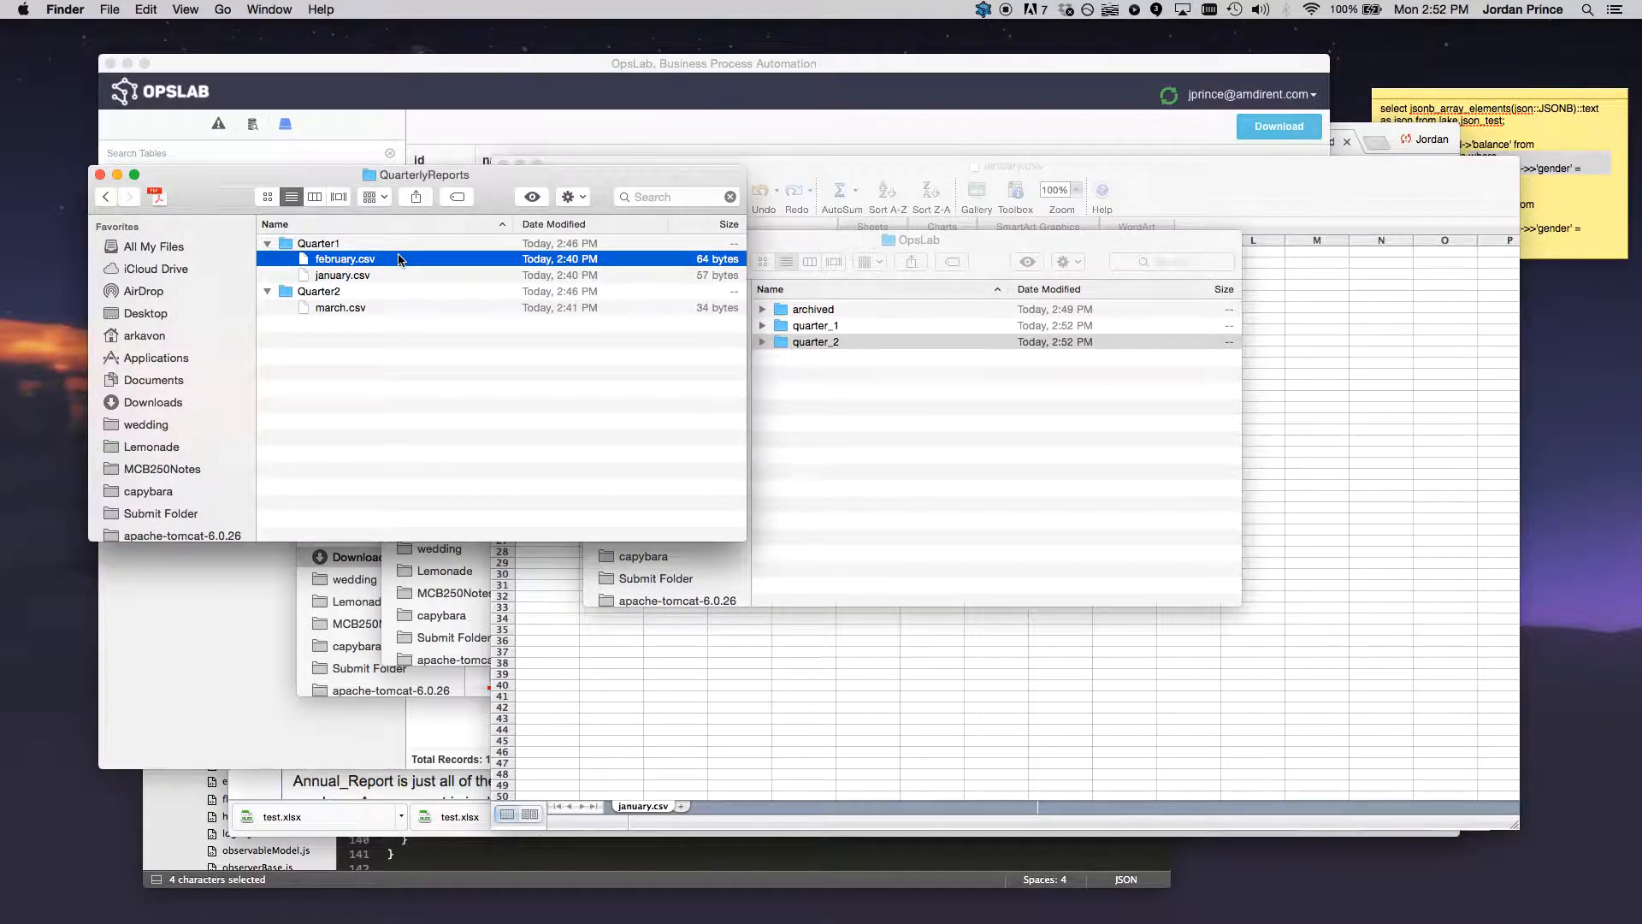
mouse_move(380, 260)
left_mouse_down()
mouse_move(308, 254)
mouse_move(466, 263)
mouse_move(335, 247)
mouse_move(364, 278)
left_mouse_up()
left_click(967, 388)
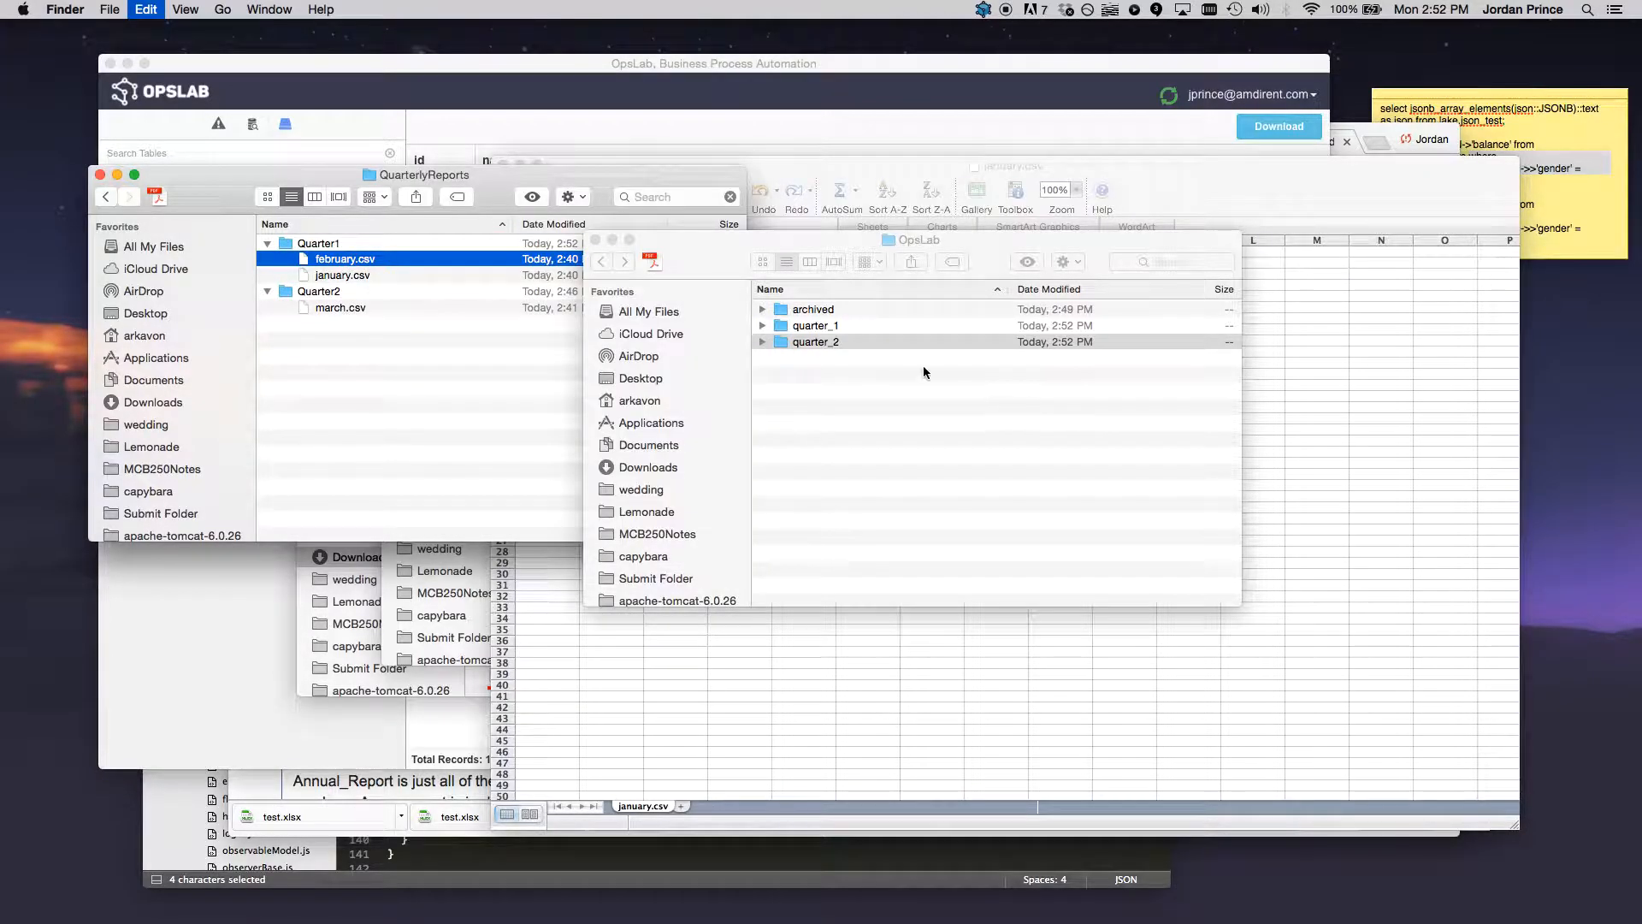
left_click(847, 327)
double_click(847, 327)
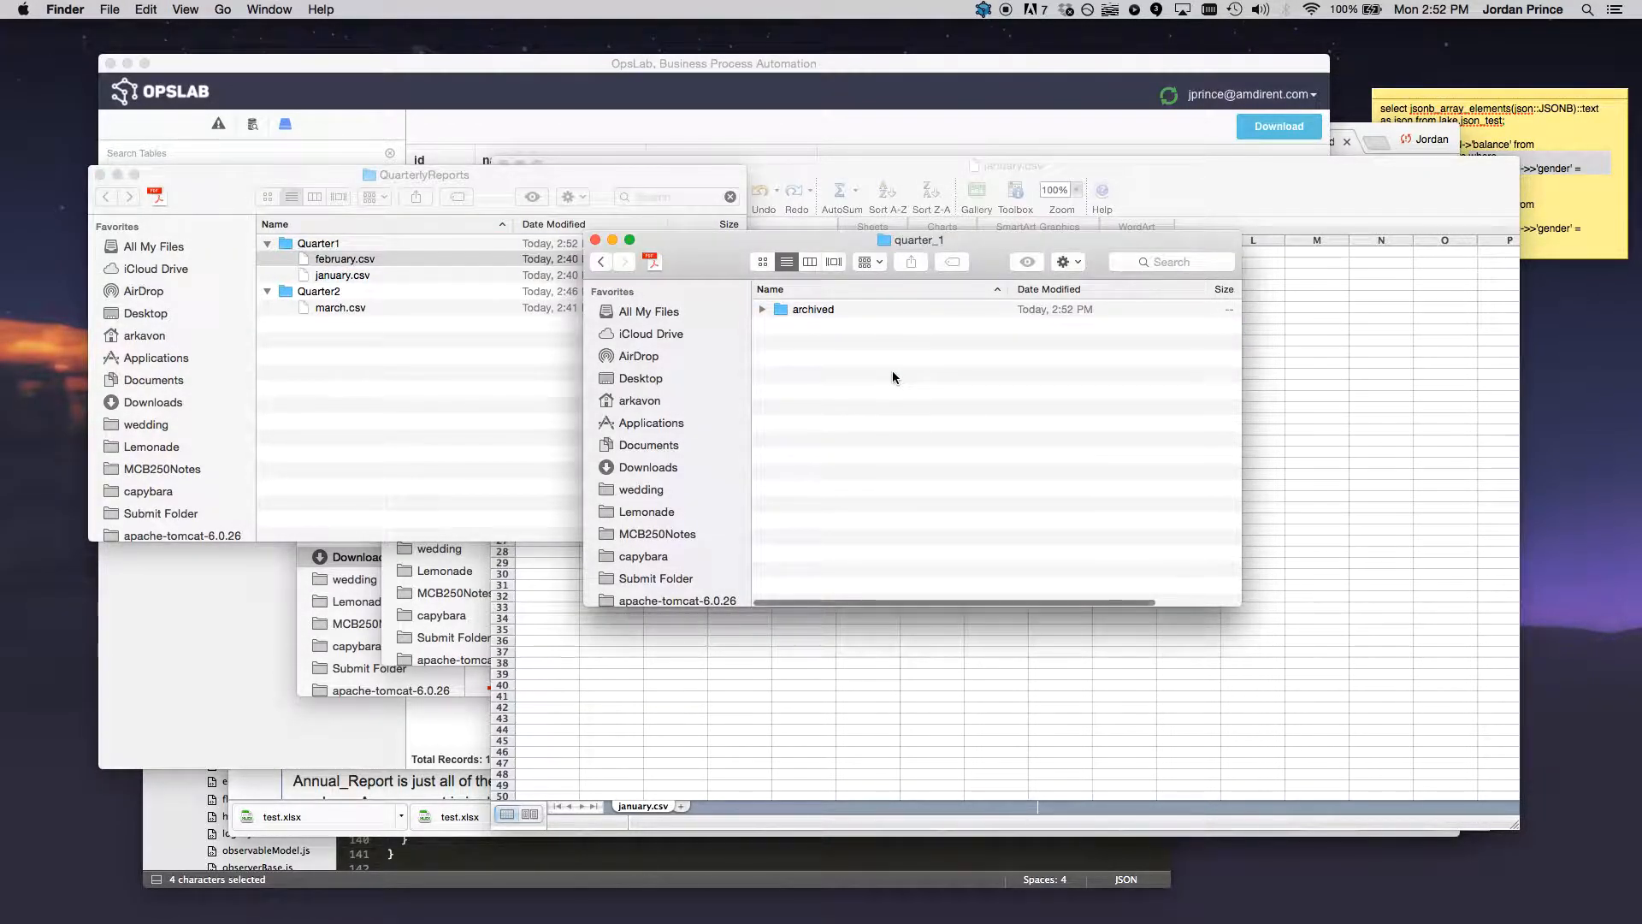
left_click(355, 271)
left_click(355, 273)
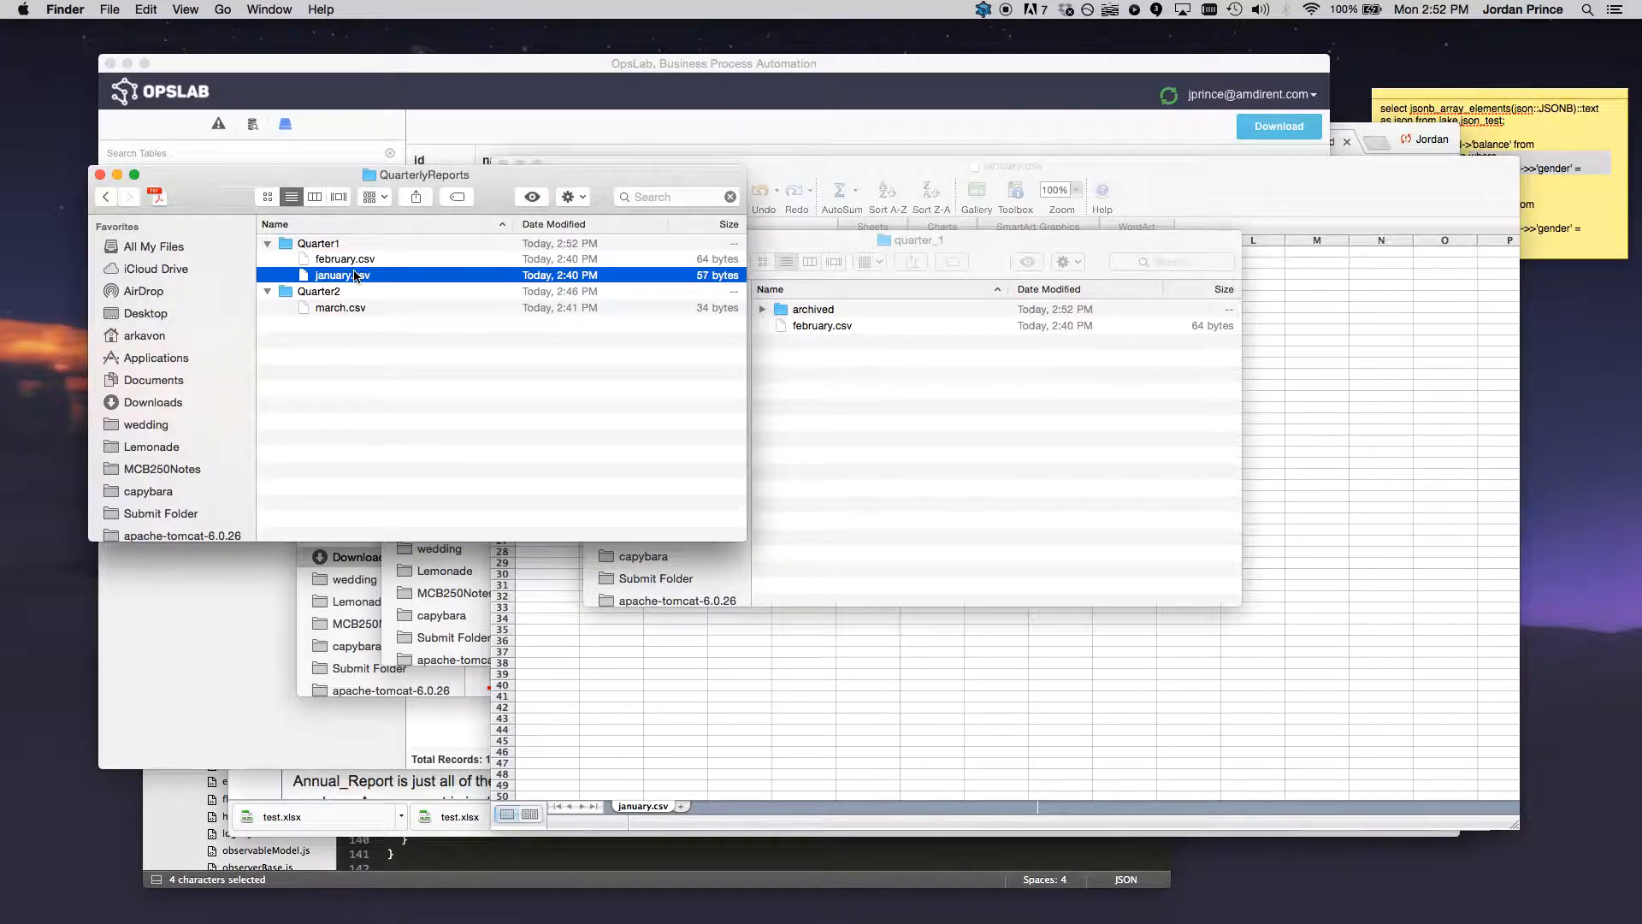
left_click(886, 376)
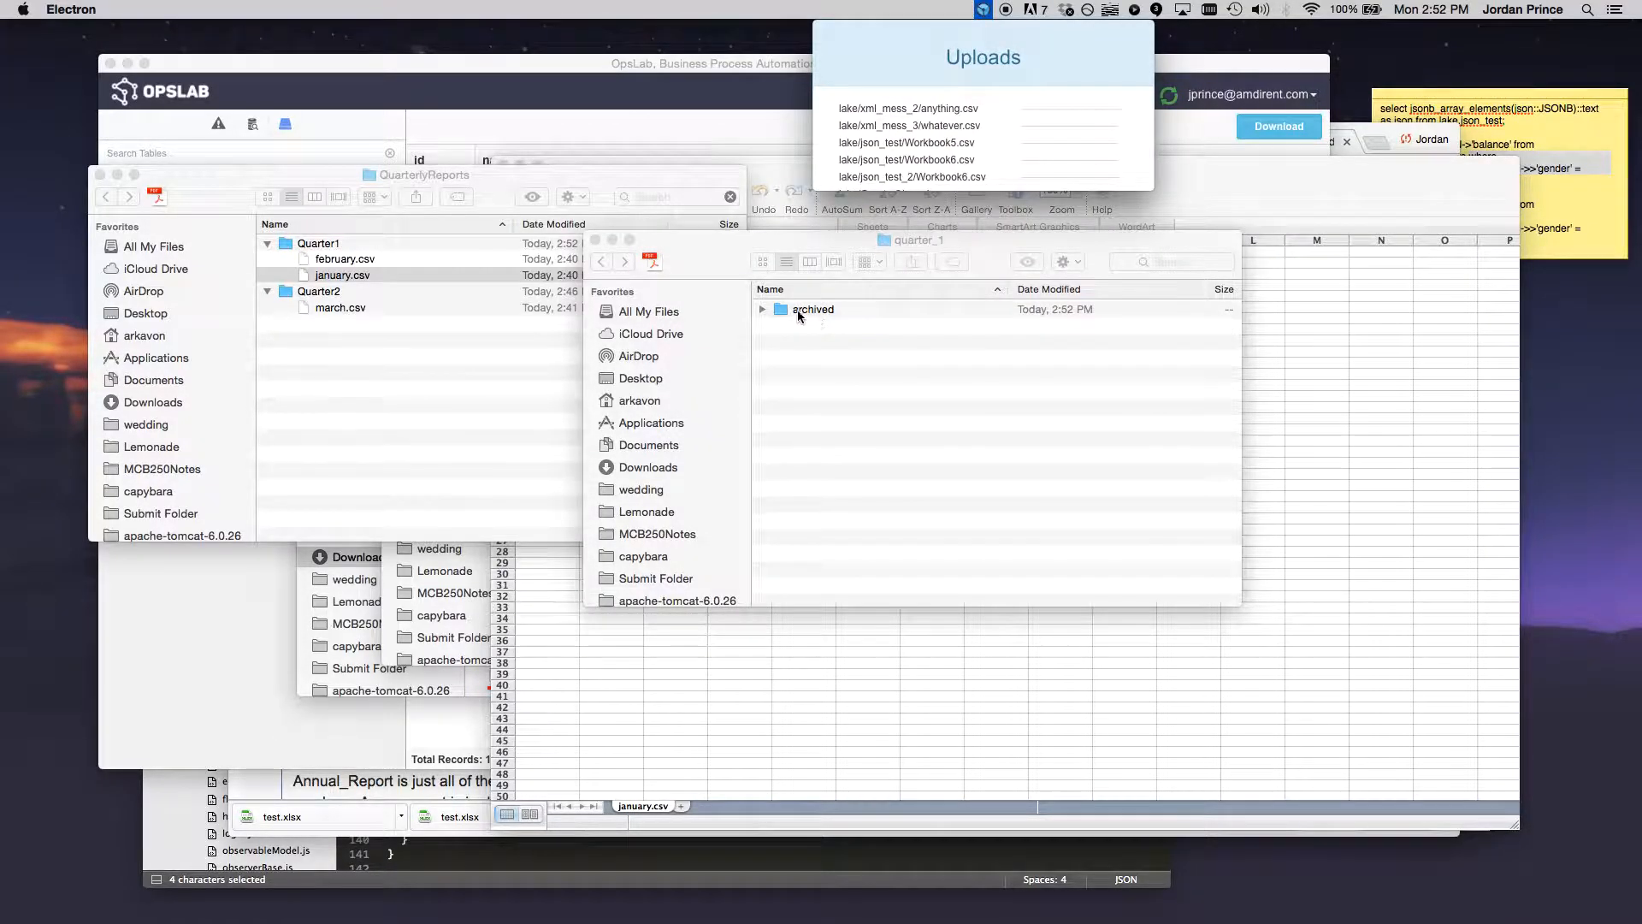
Step: Open the quarter_2 folder and copy march.csv into it from the Quarter2 folder
left_click(602, 261)
left_click(601, 261)
left_click(602, 261)
left_click(624, 261)
double_click(855, 341)
left_click(368, 318)
left_click_drag(368, 310, 1019, 413)
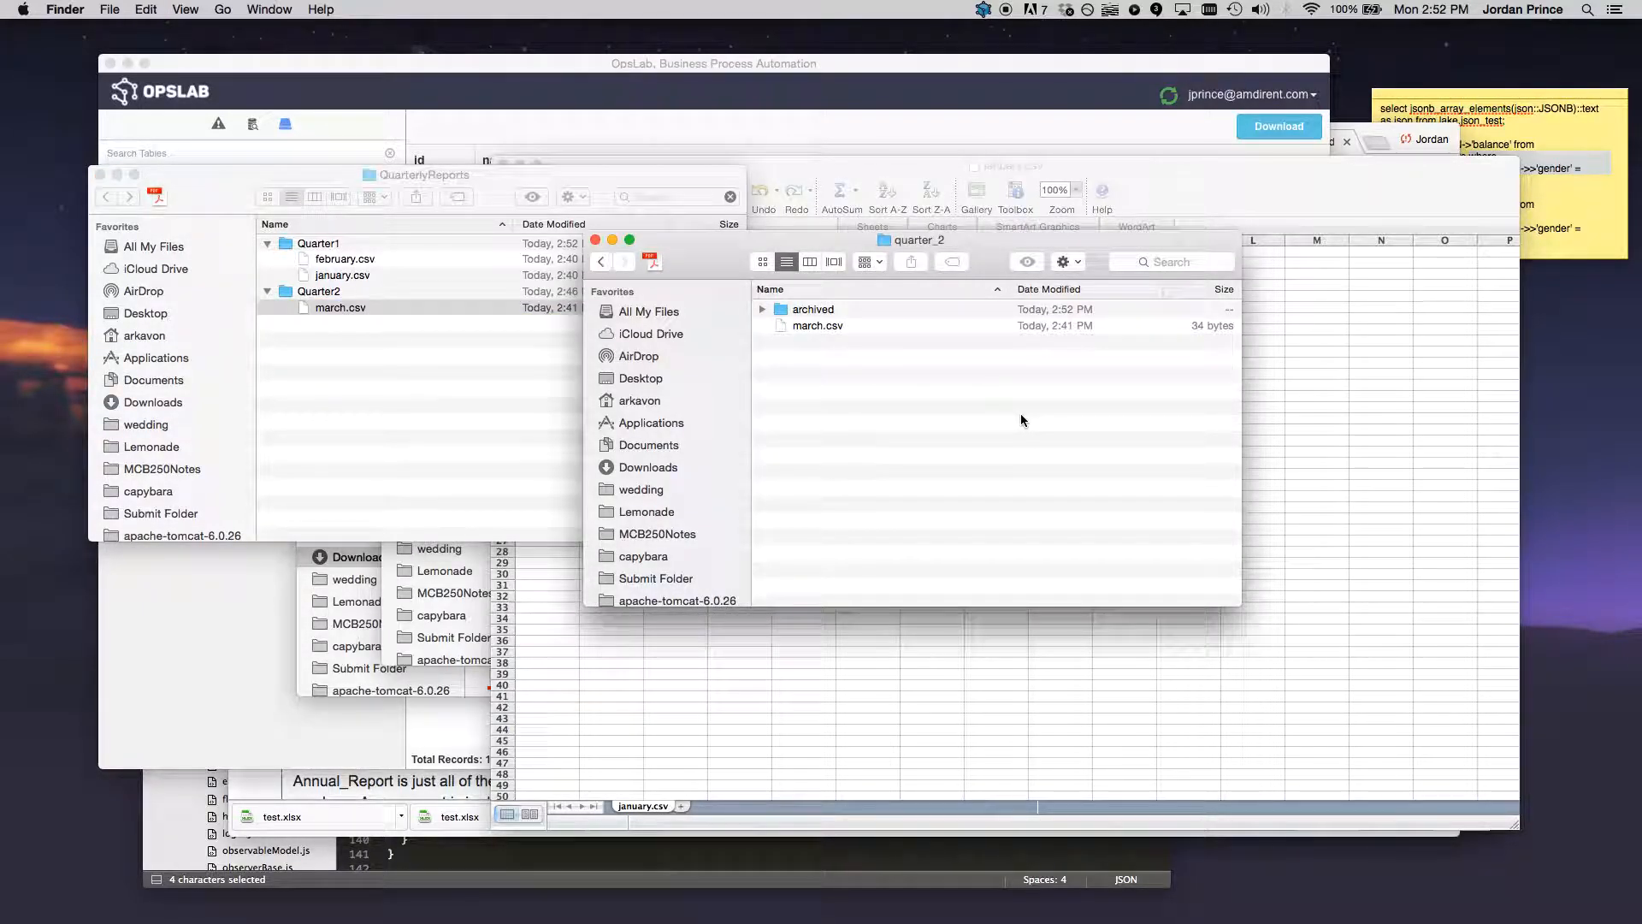
Step: Check the OpsLab uploads list, and review the records in the lake tables quarter_1 and quarter_2
left_click(983, 10)
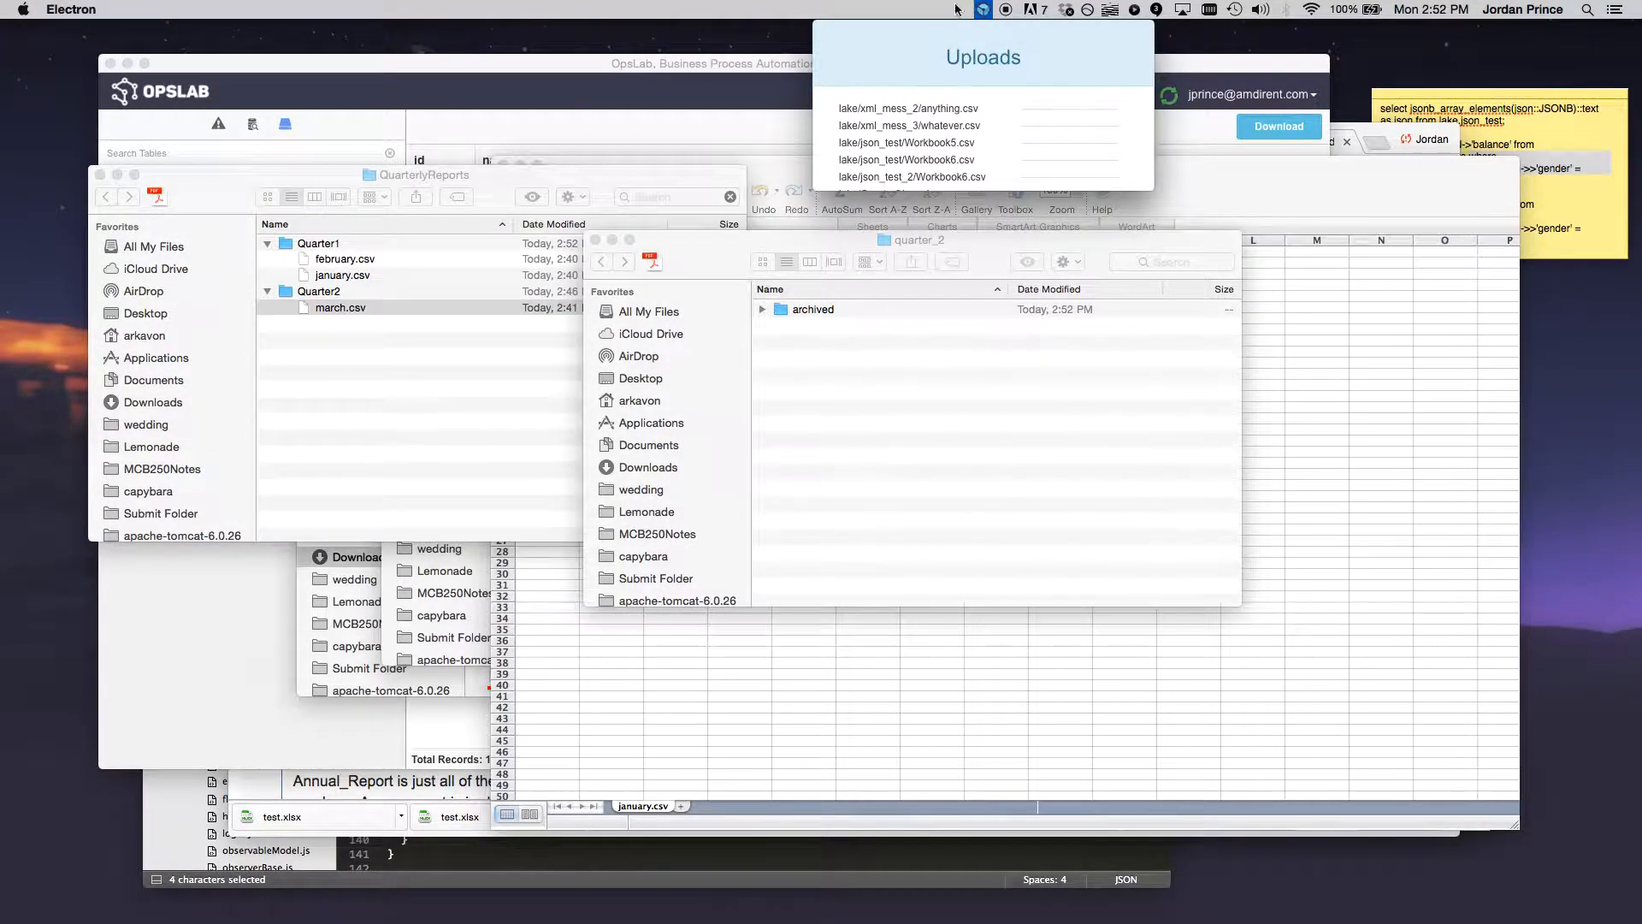
left_click(667, 71)
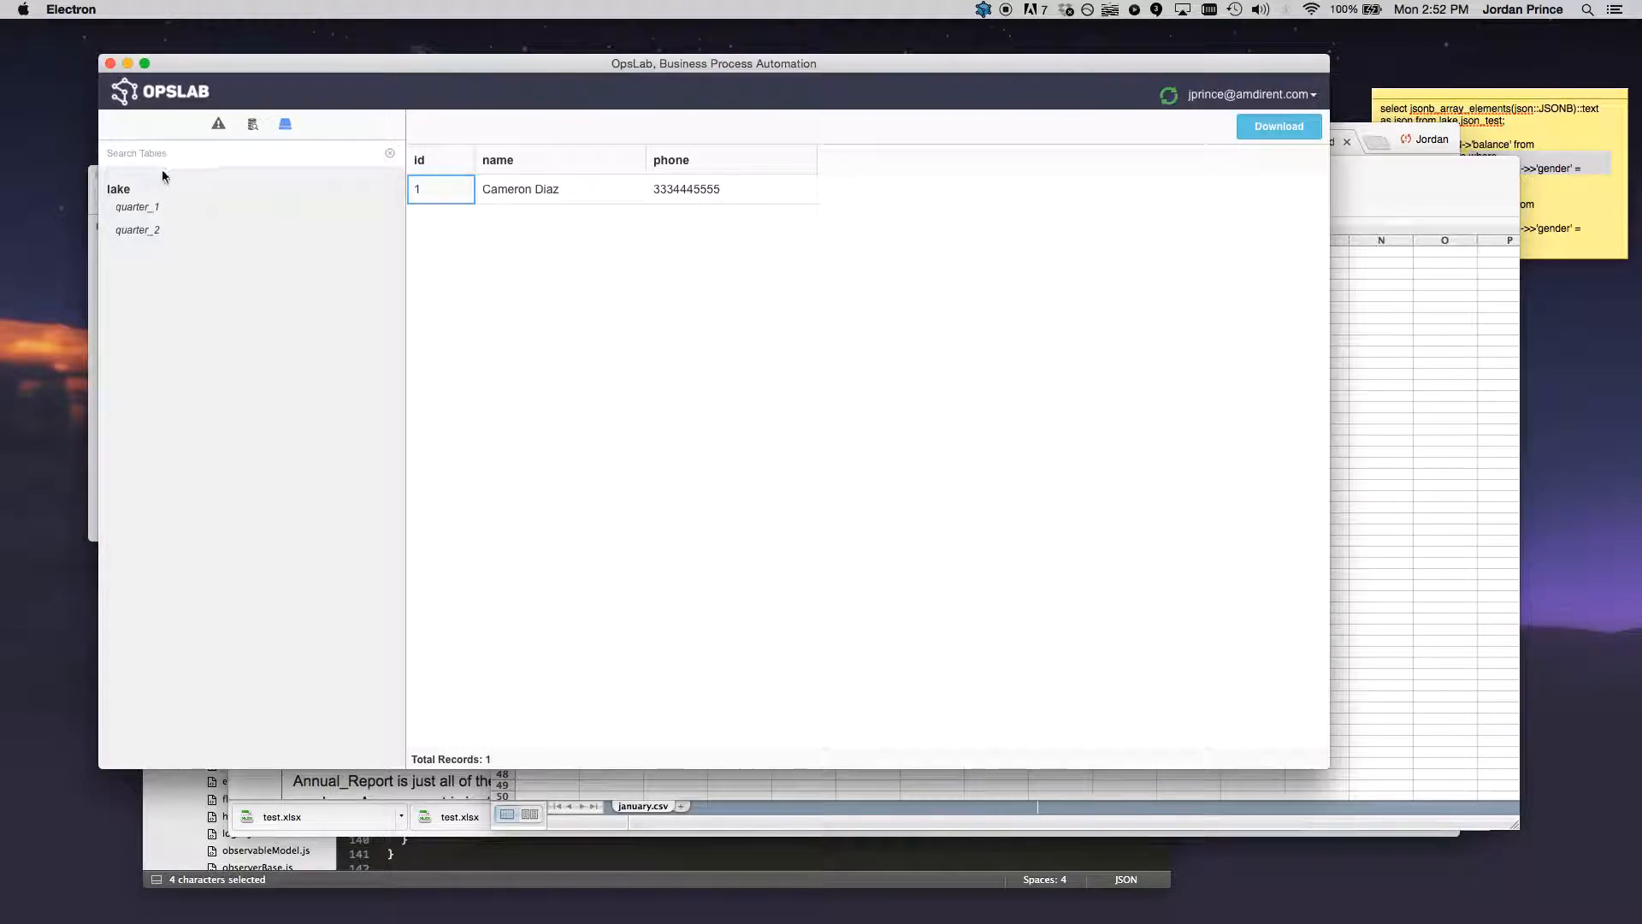
left_click(148, 206)
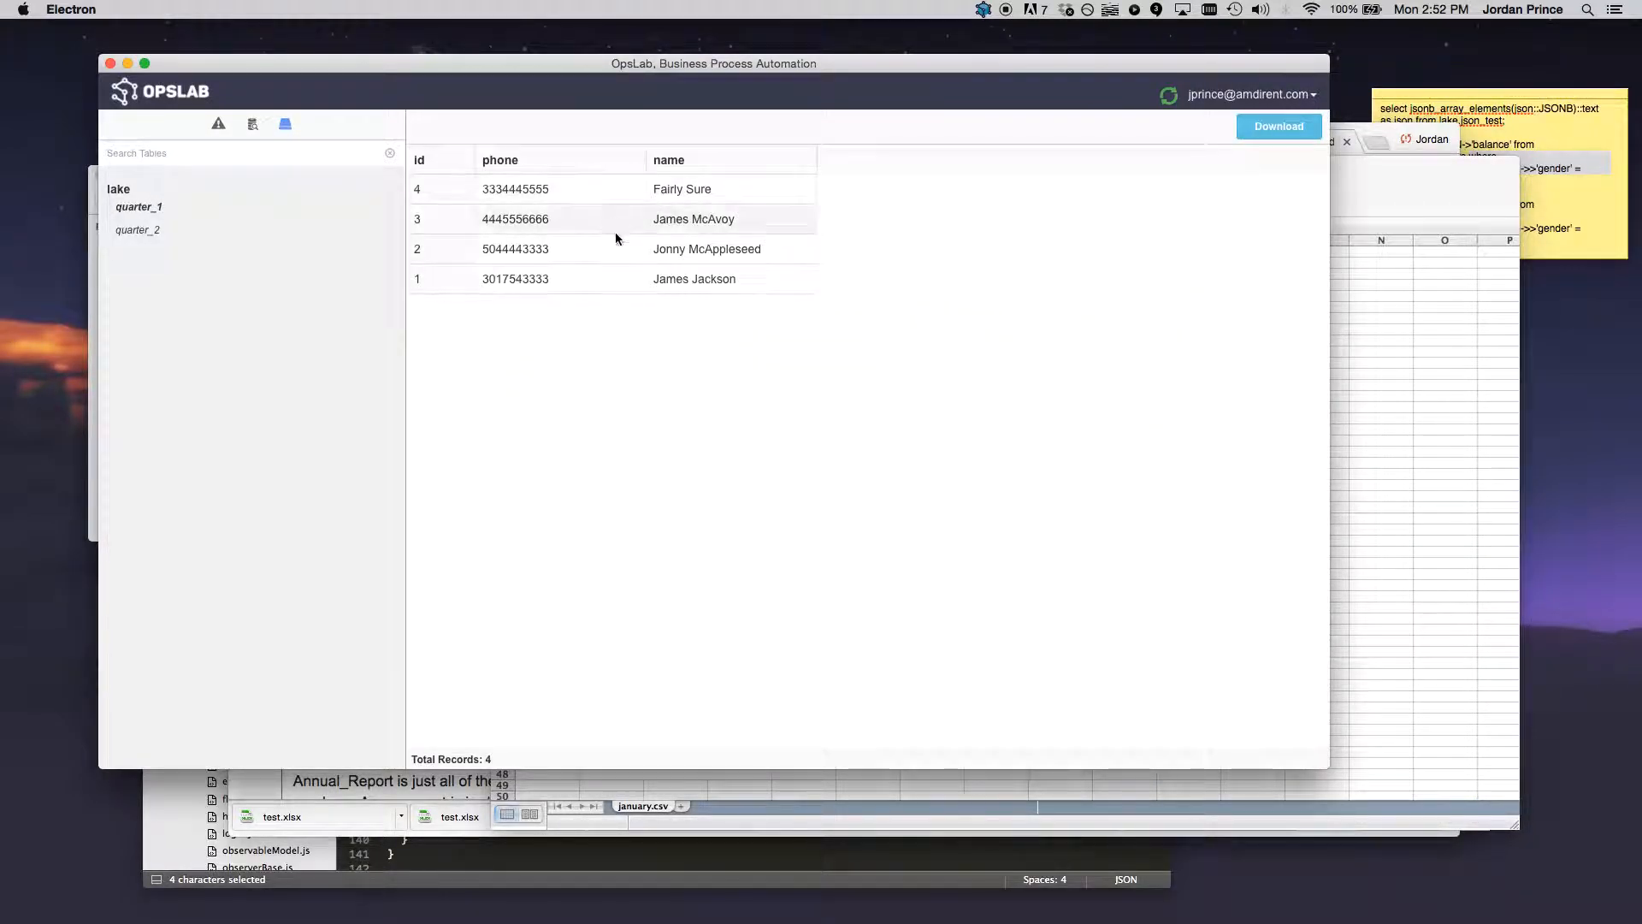
left_click(159, 230)
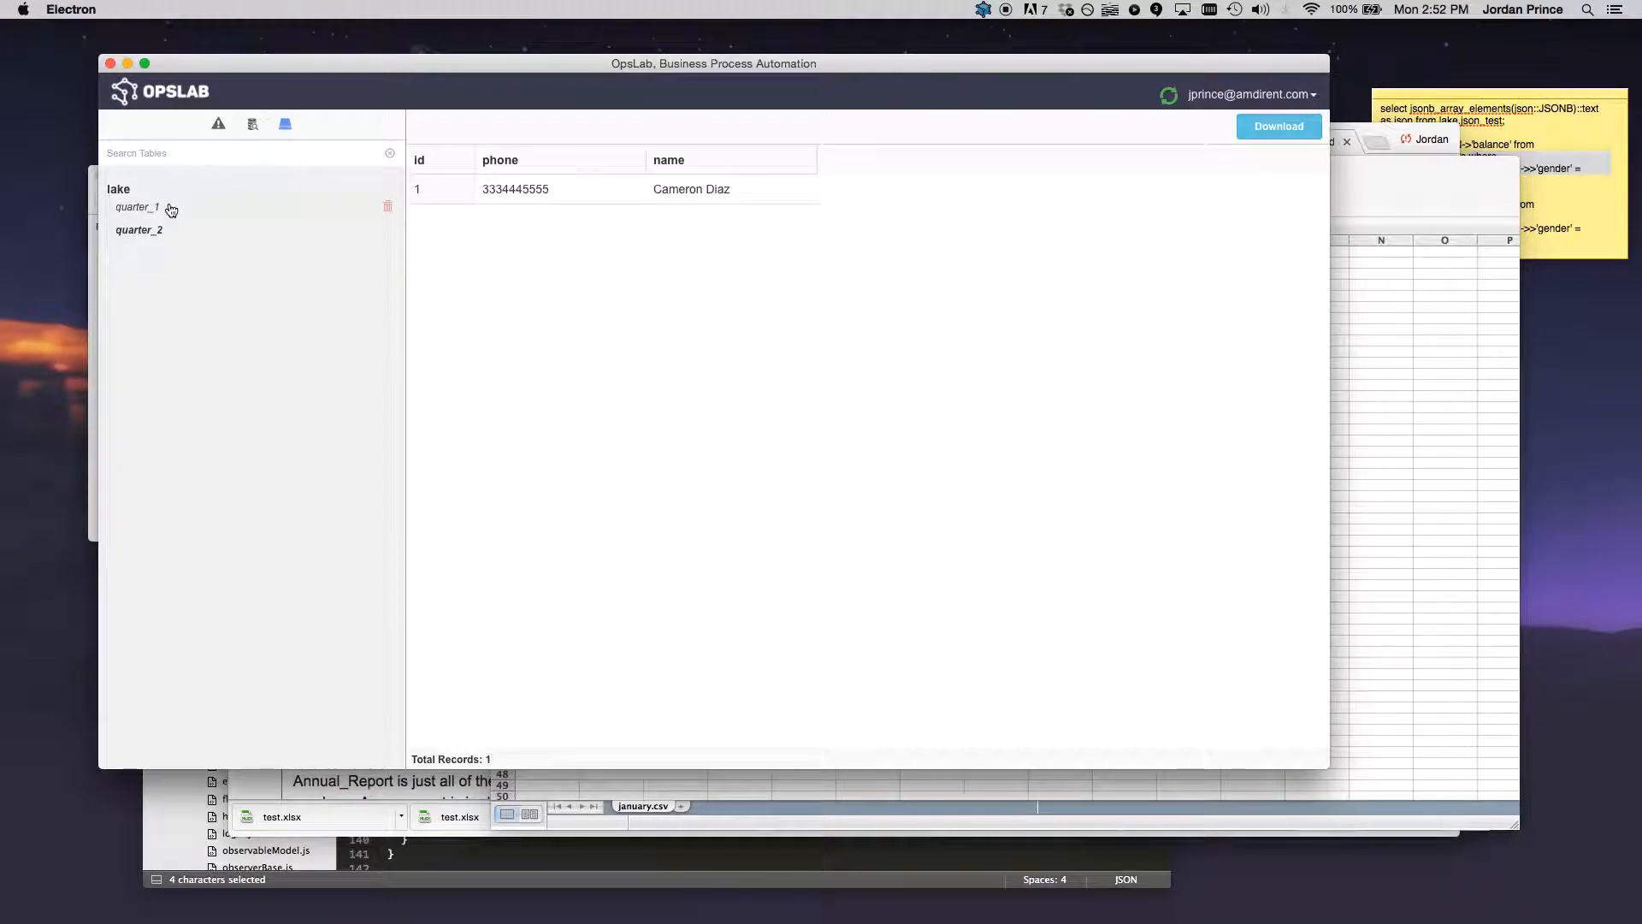
left_click(165, 206)
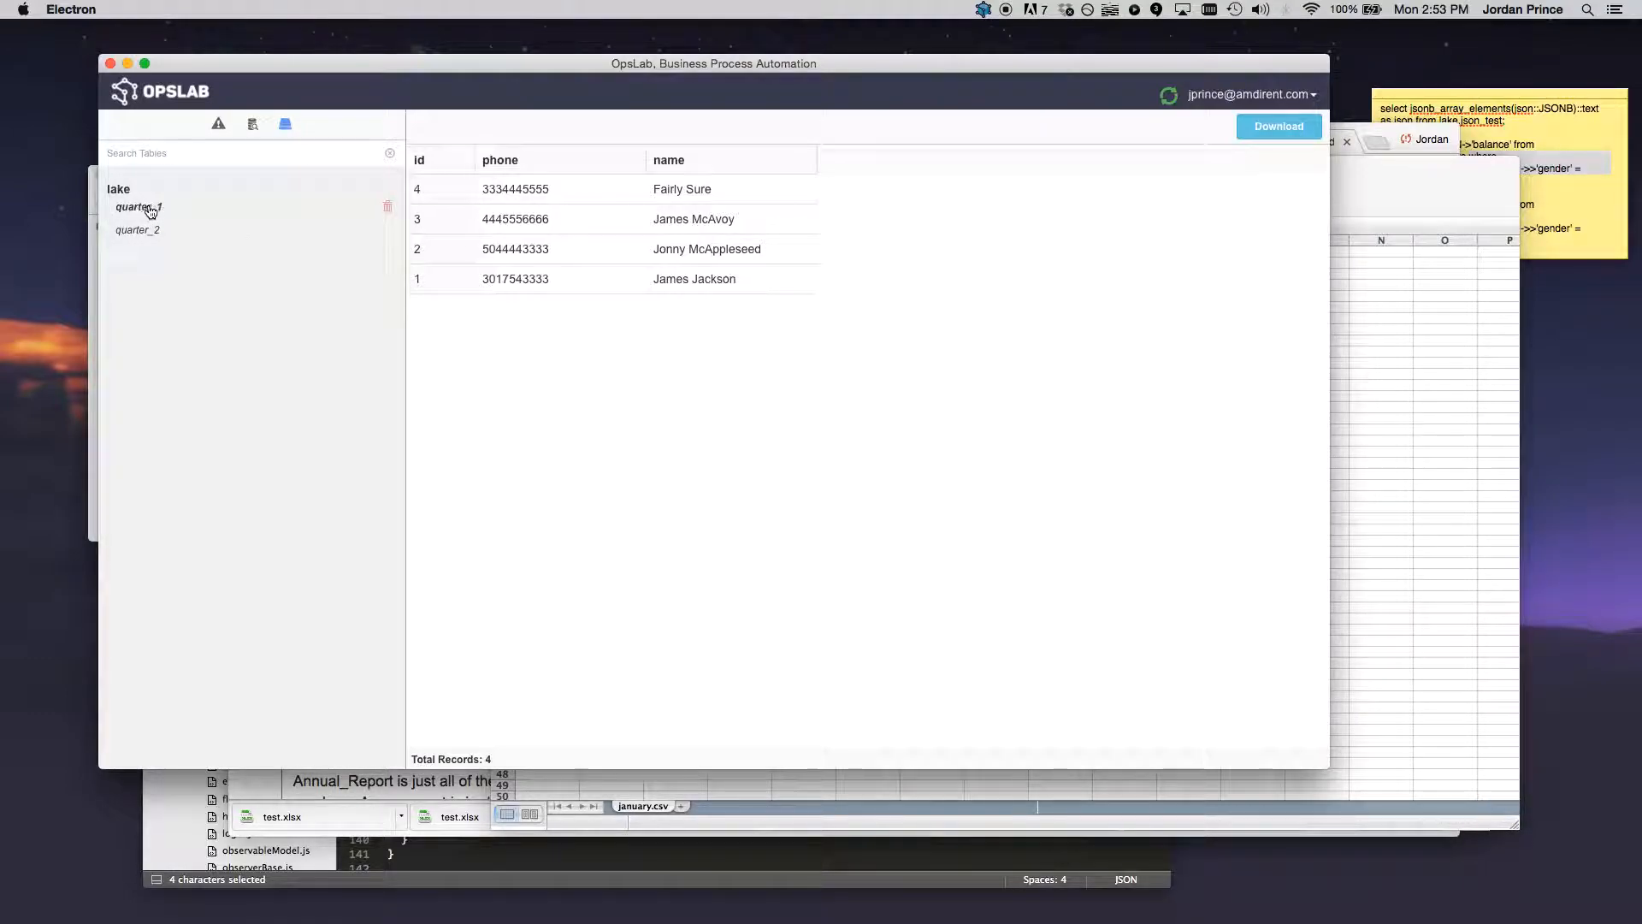
Step: Open the raw SQL report module and name the report reports.quarter_1
left_click(254, 125)
left_click(617, 189)
type("reports")
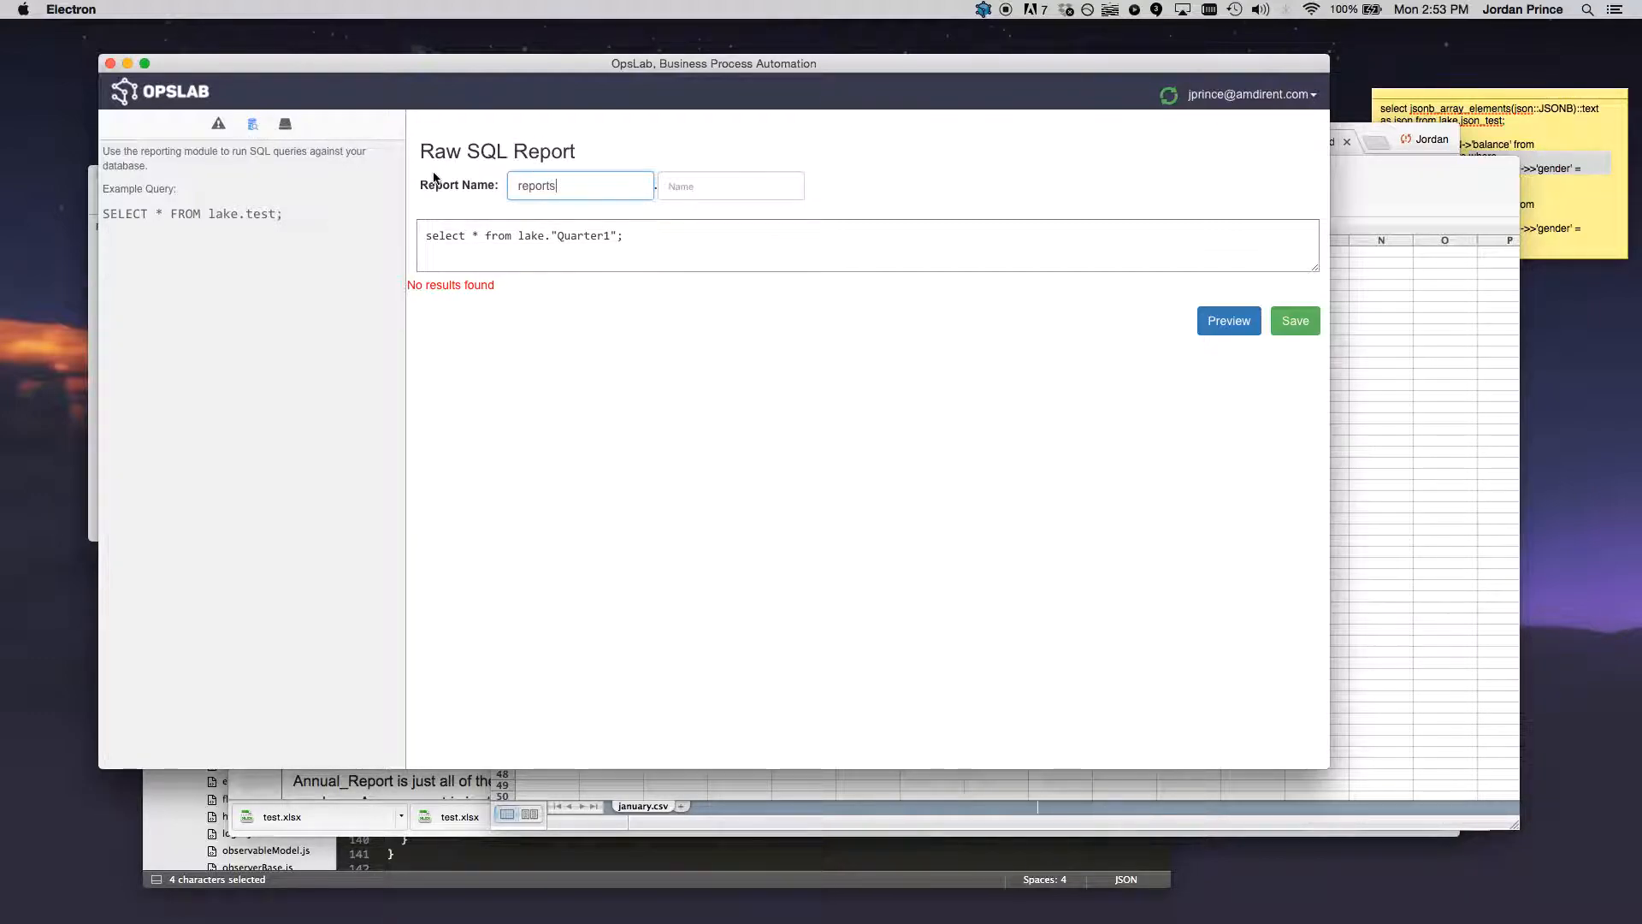
double_click(590, 187)
left_click(590, 187)
key("Tab")
type("quarter_1")
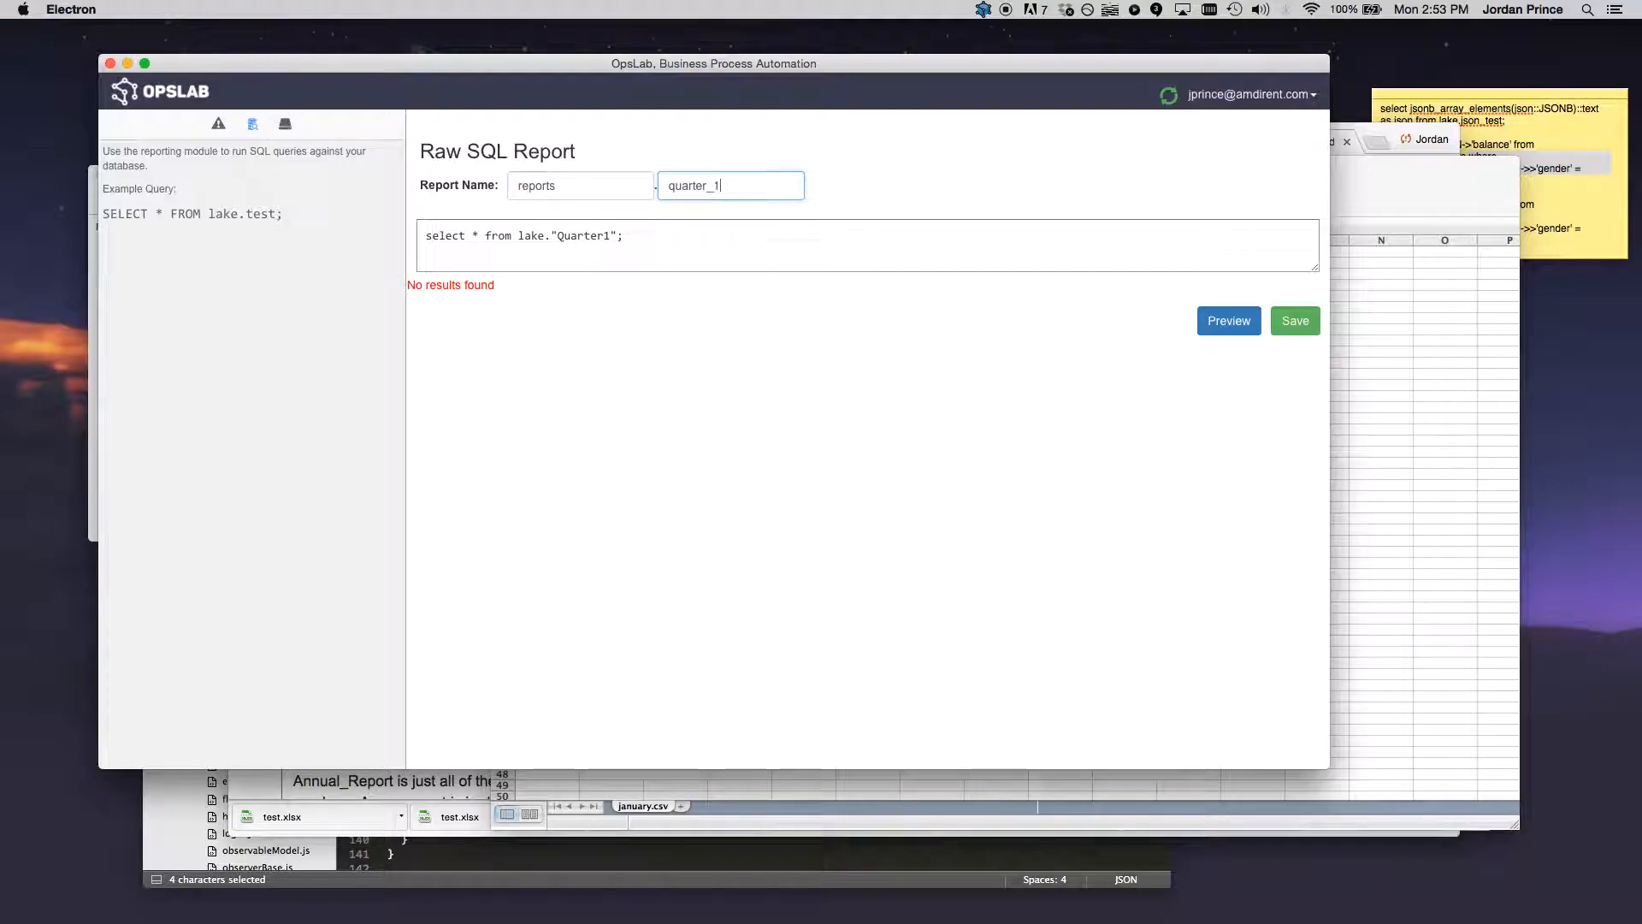
Step: Replace the report's SQL query with "select * from lake.quarter_1;"
left_click(685, 253)
key("super+a")
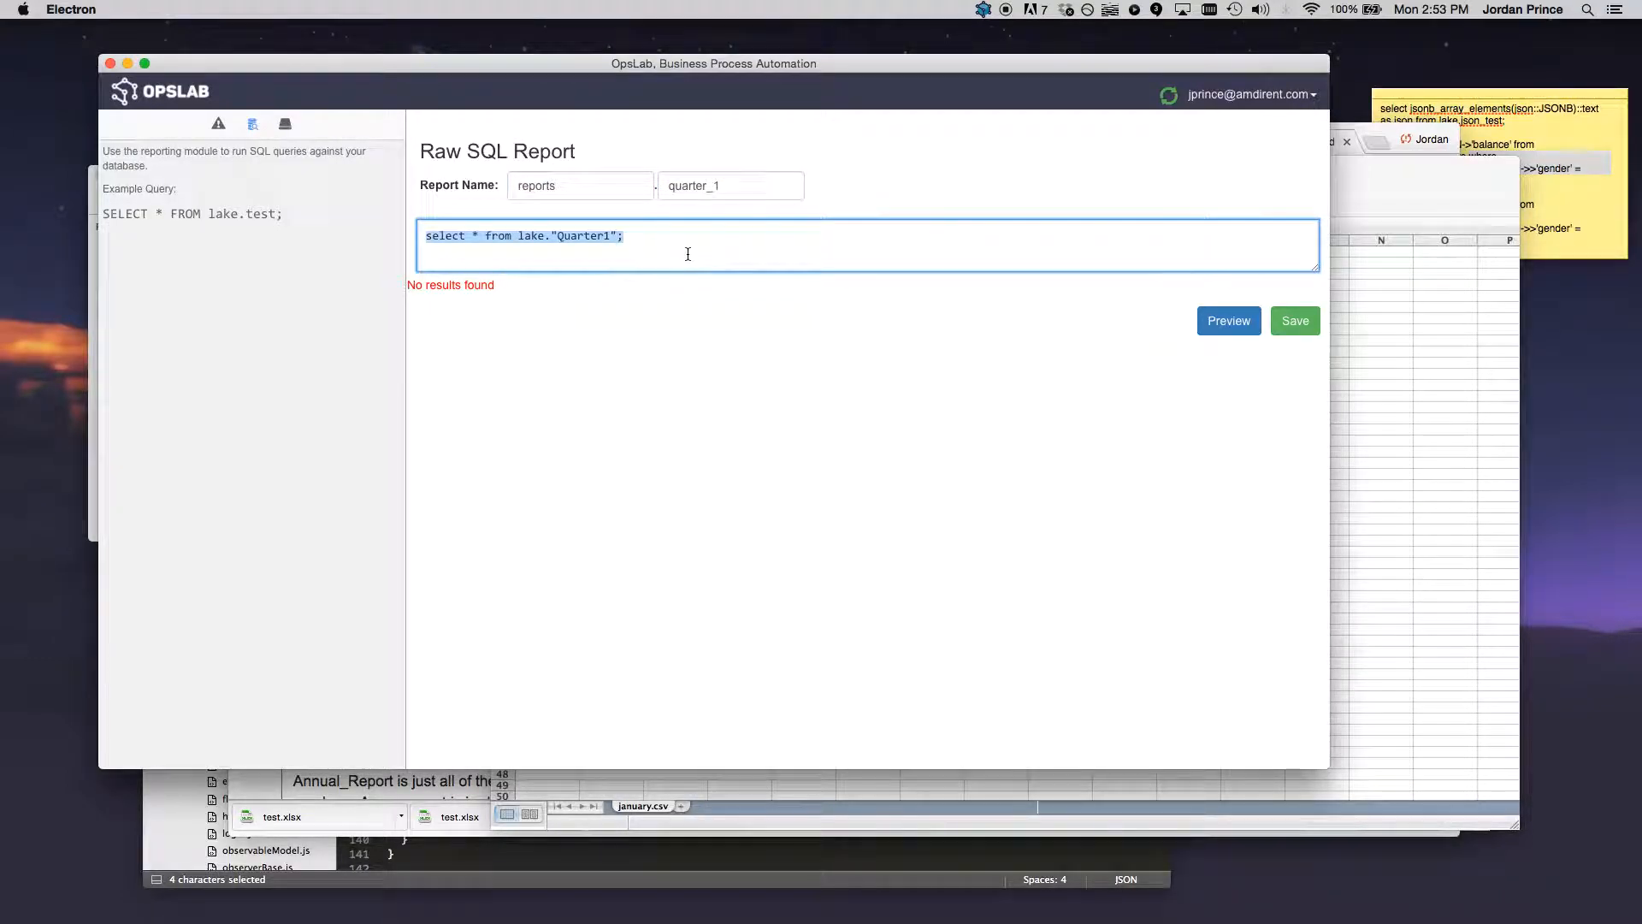
type("select * from lake.qua")
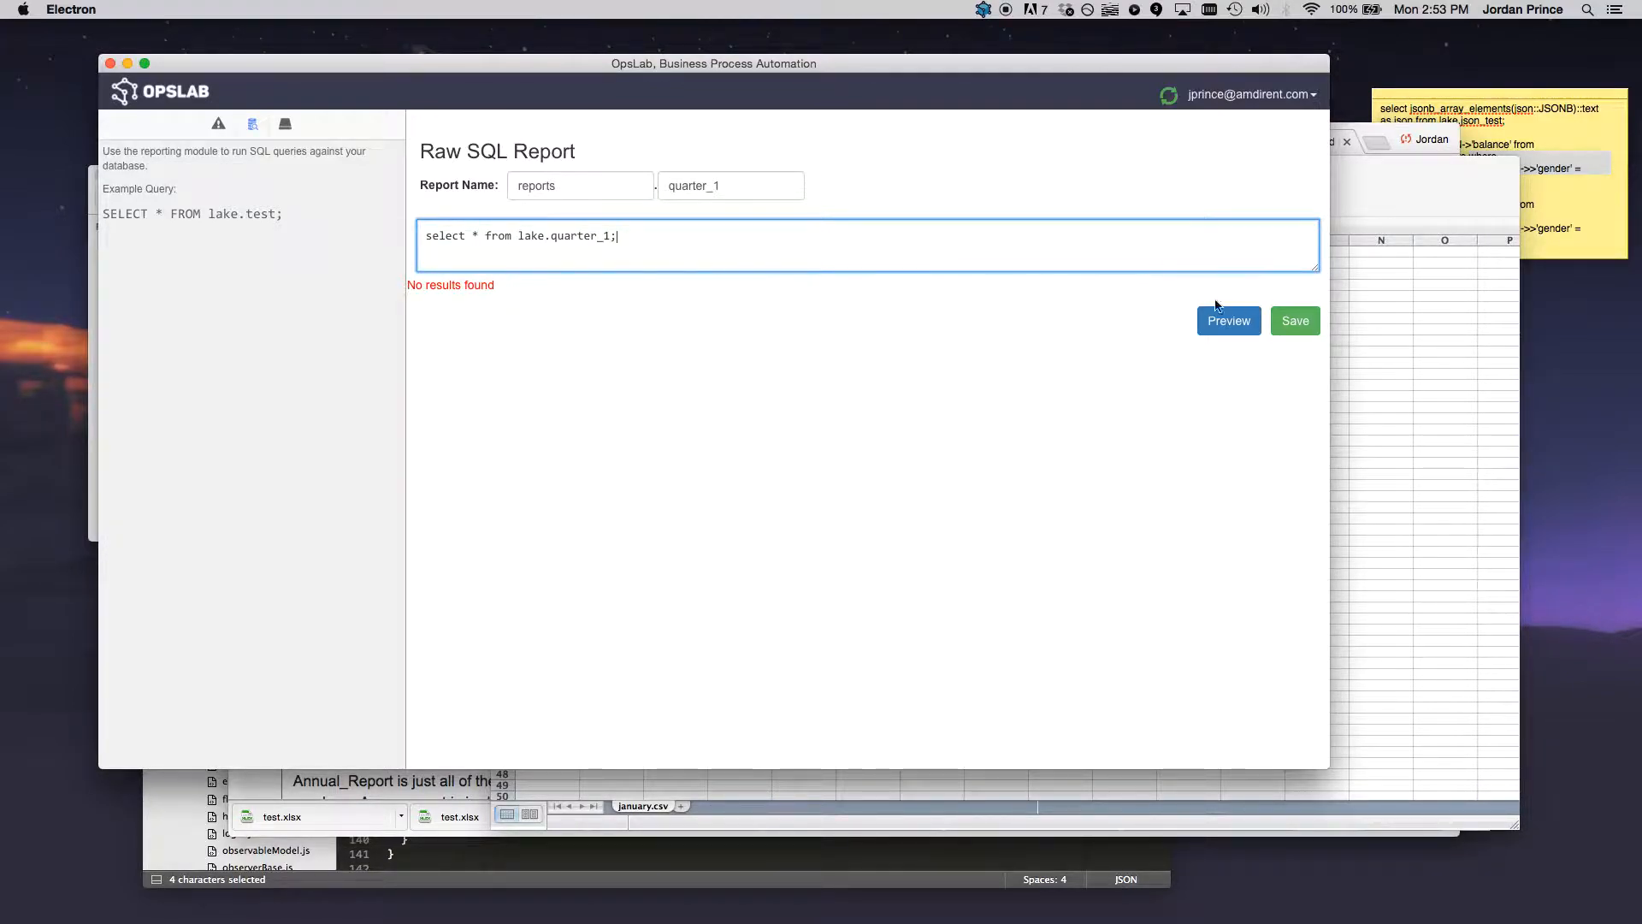
Step: Limit the quarter_1 report query to the name and phone columns, preview it, and save the report
left_click(1229, 320)
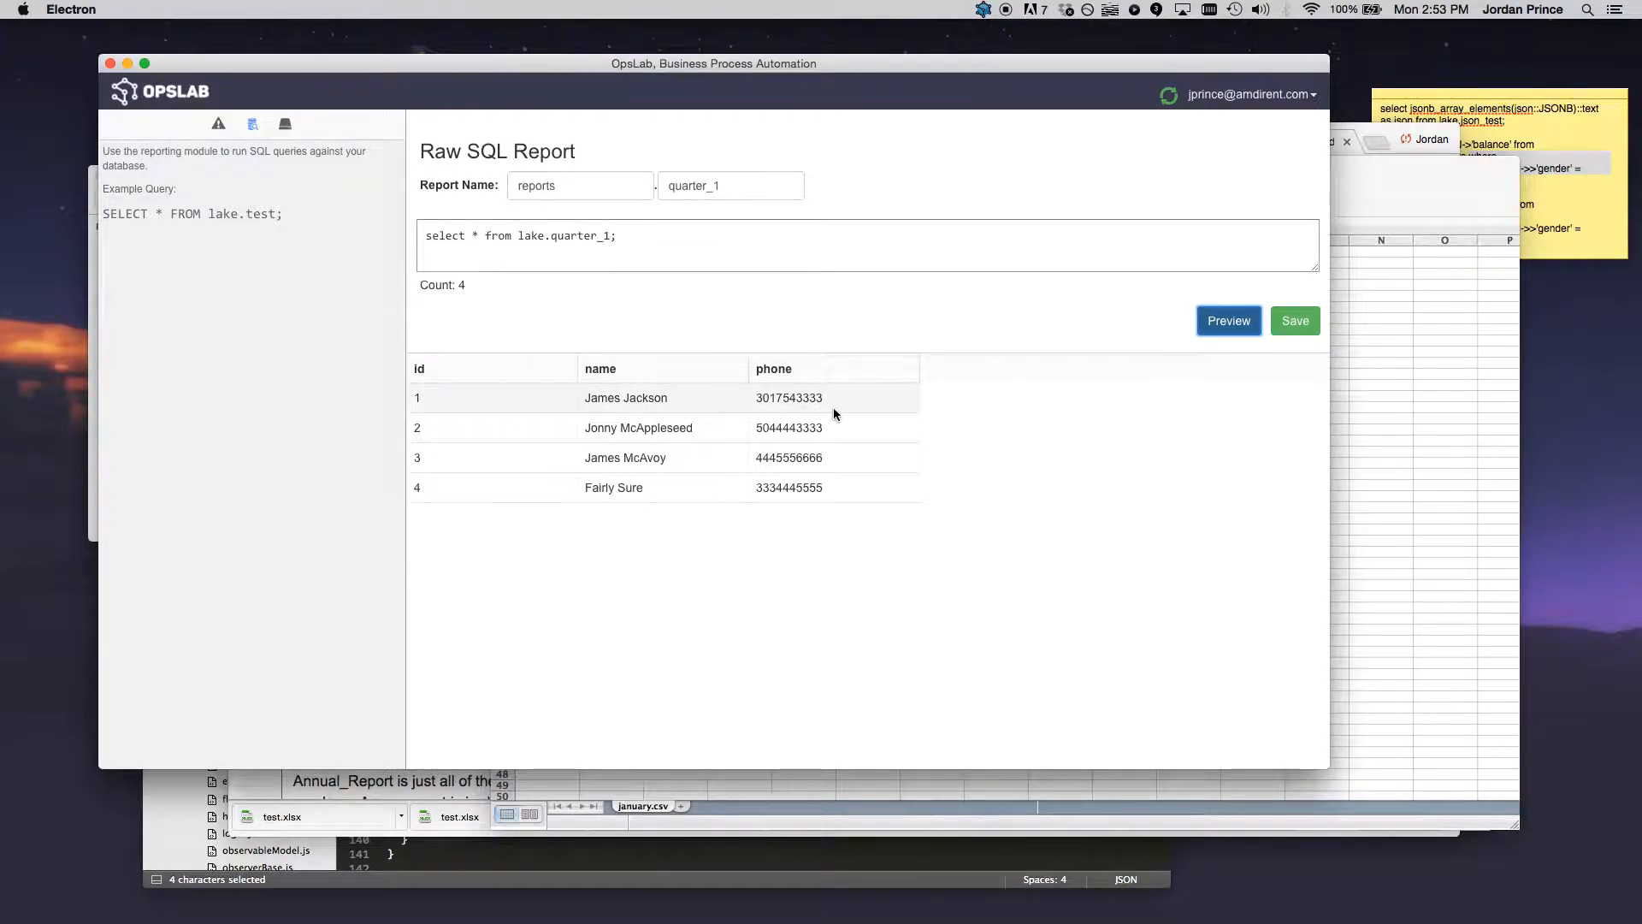
left_click(480, 235)
key("BackSpace")
type("name, phone")
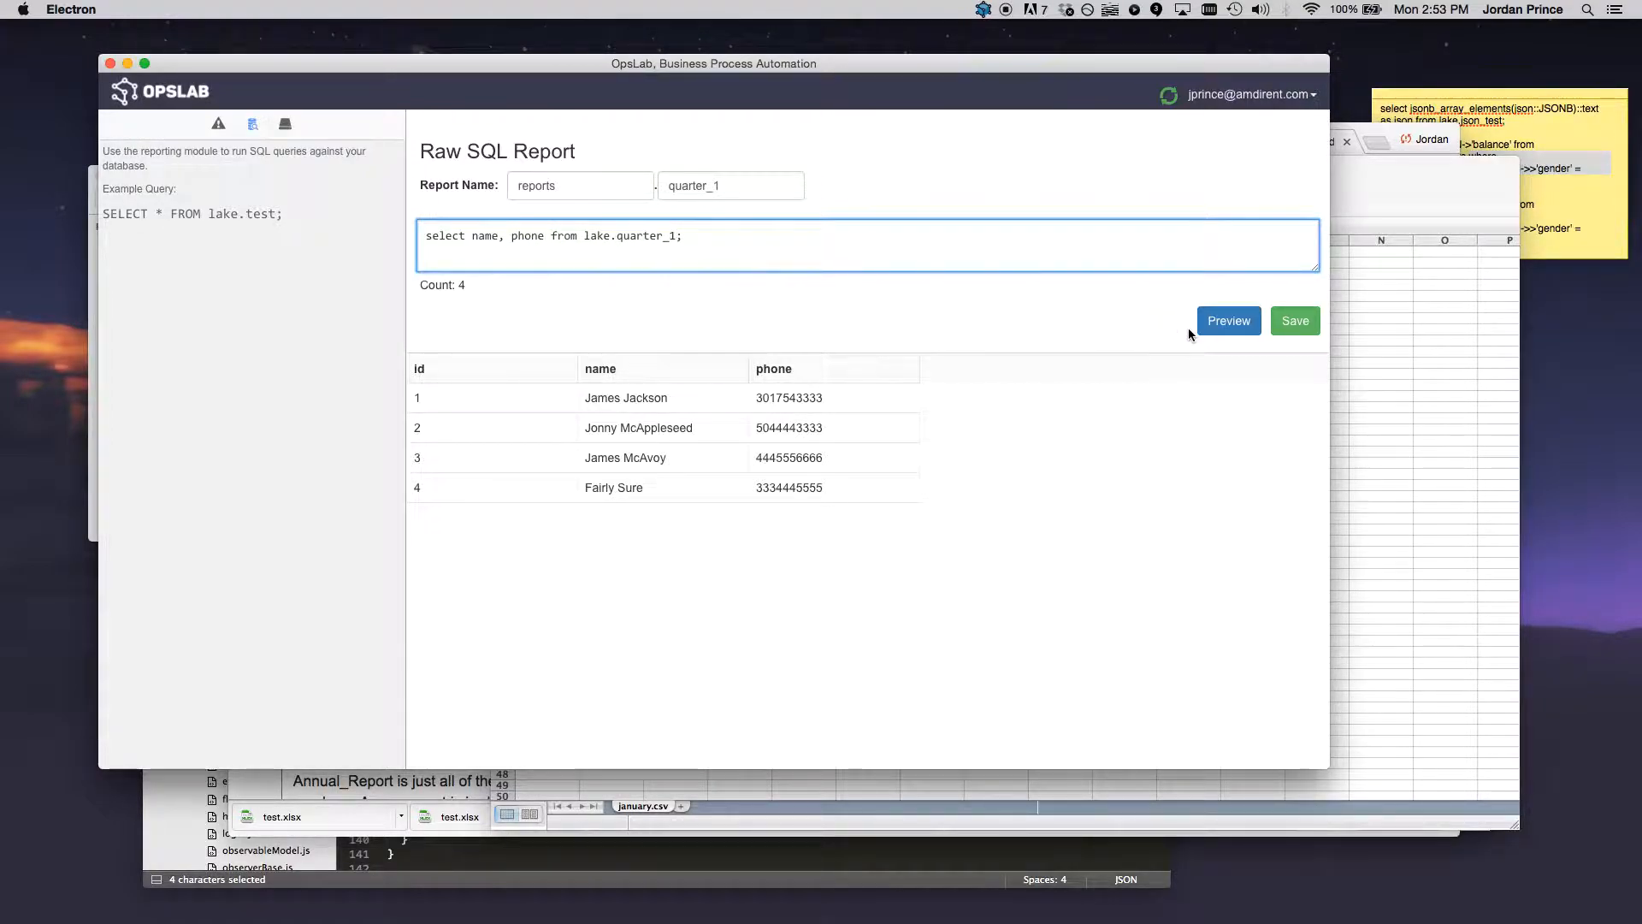
left_click(1223, 321)
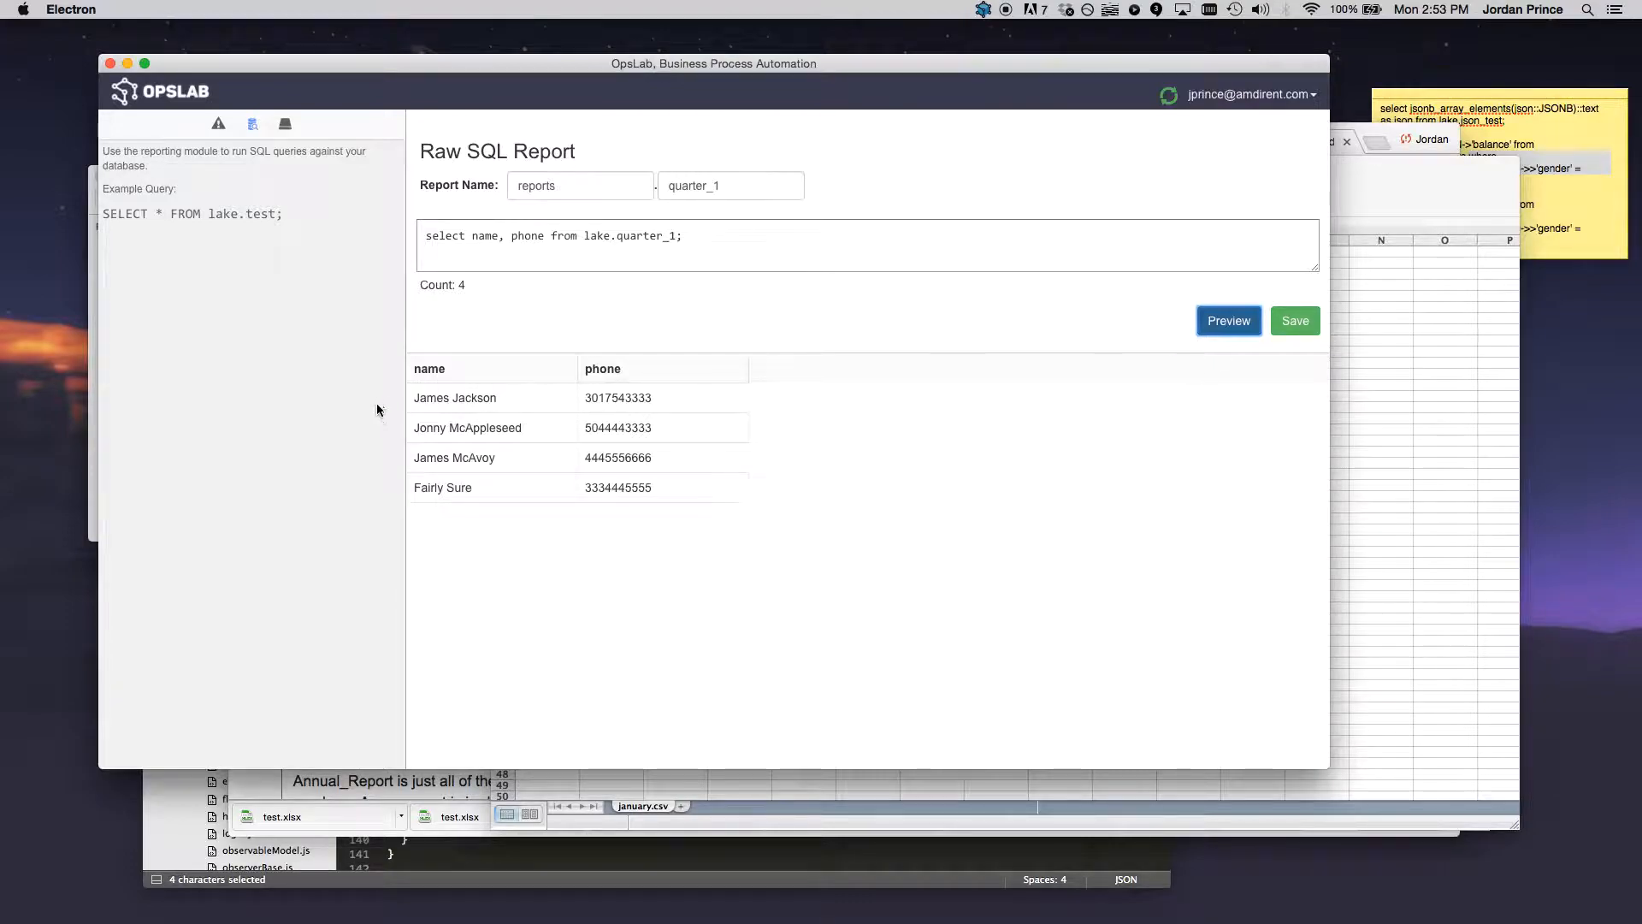
left_click(1315, 322)
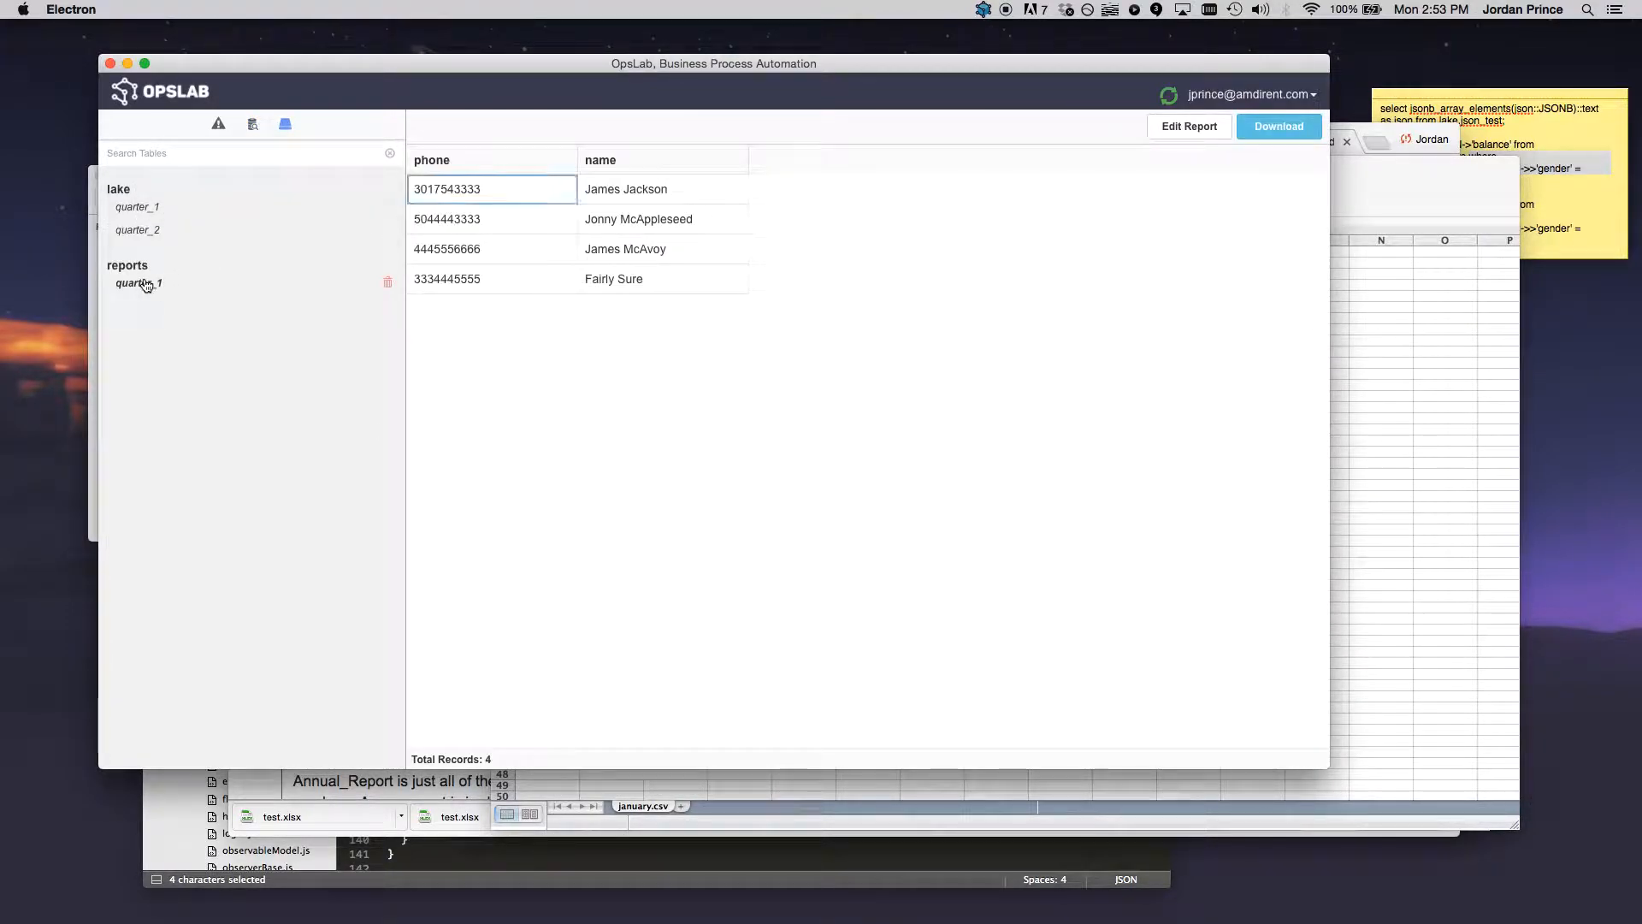
Step: Check the records of the saved quarter_1 report and download it as reports.quarter_1.csv to the Downloads folder
left_click(501, 222)
left_click(681, 191)
left_click(646, 251)
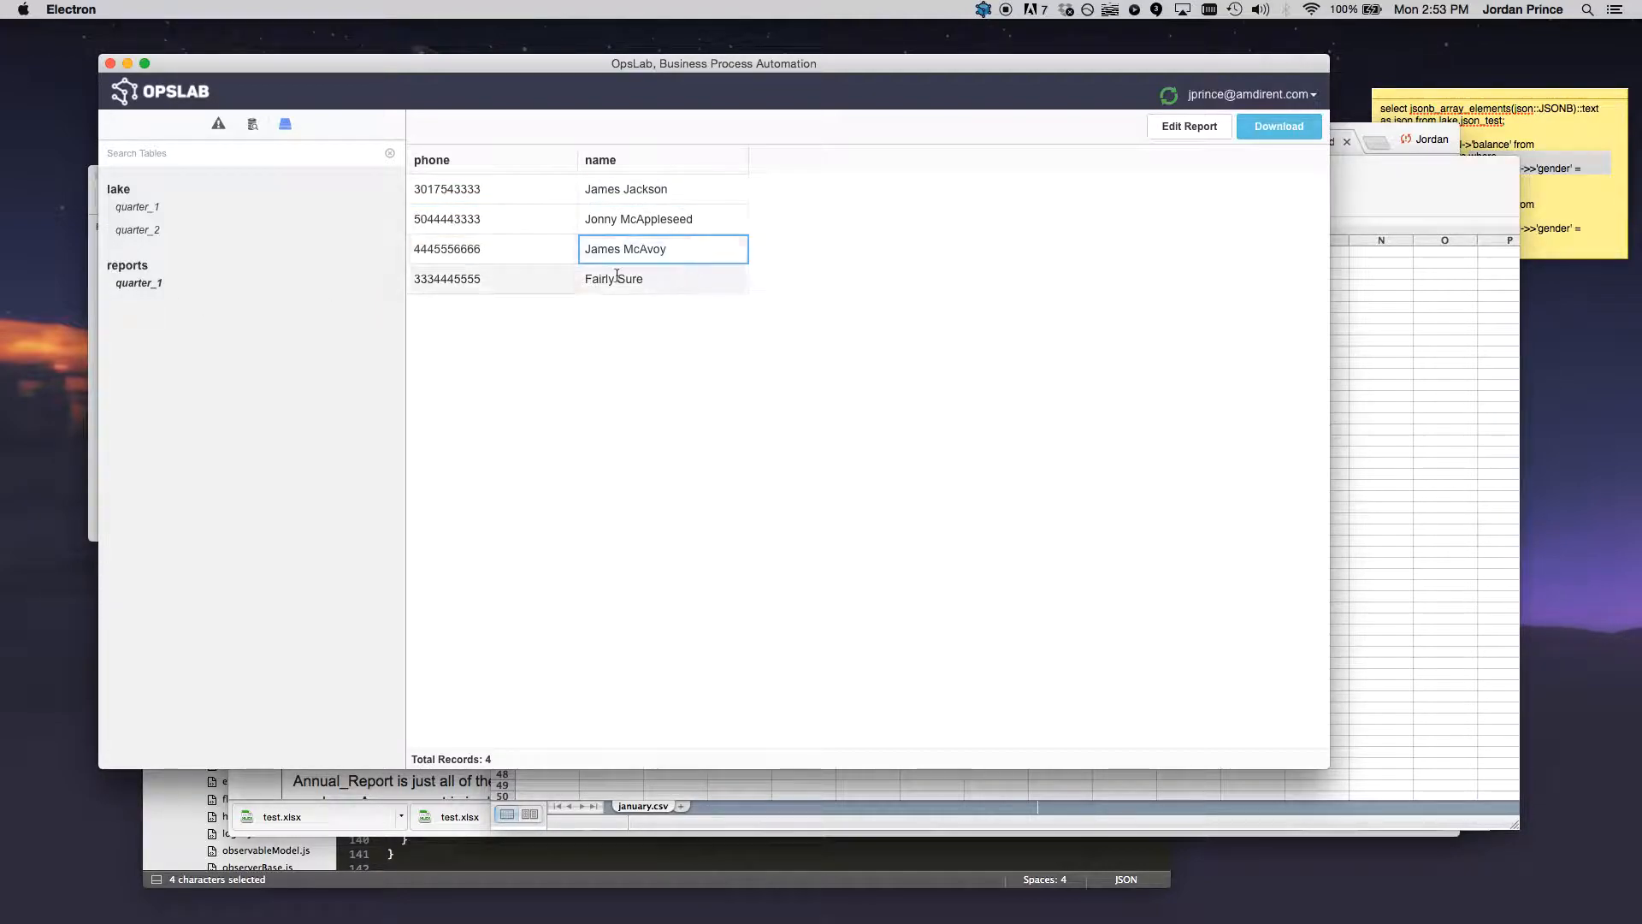
left_click(1287, 128)
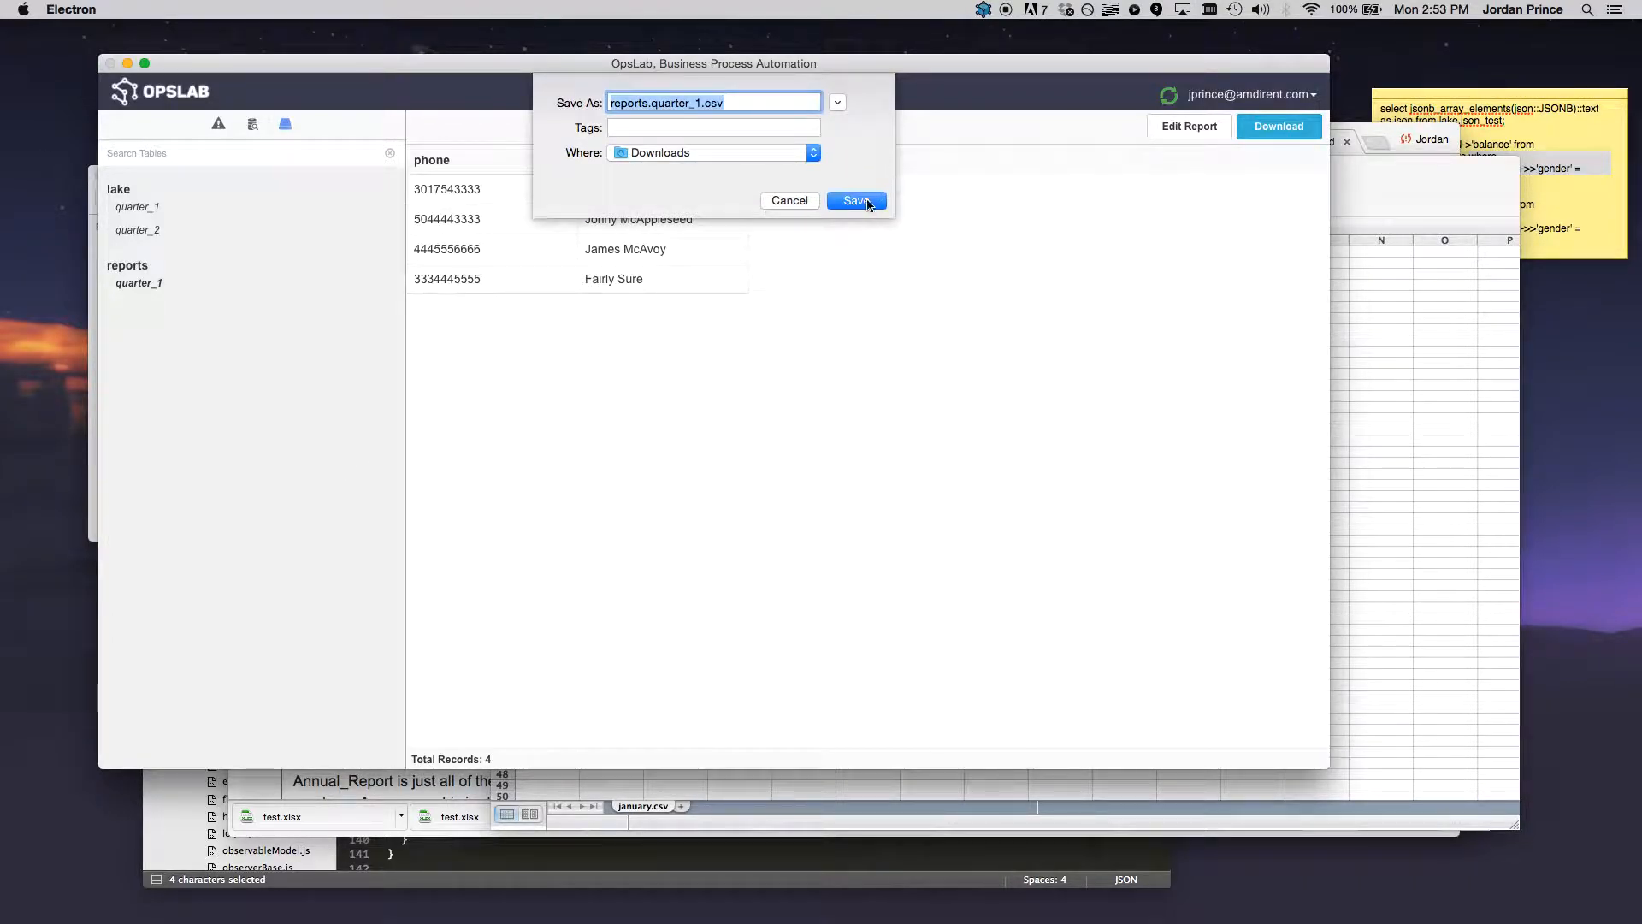
left_click(865, 202)
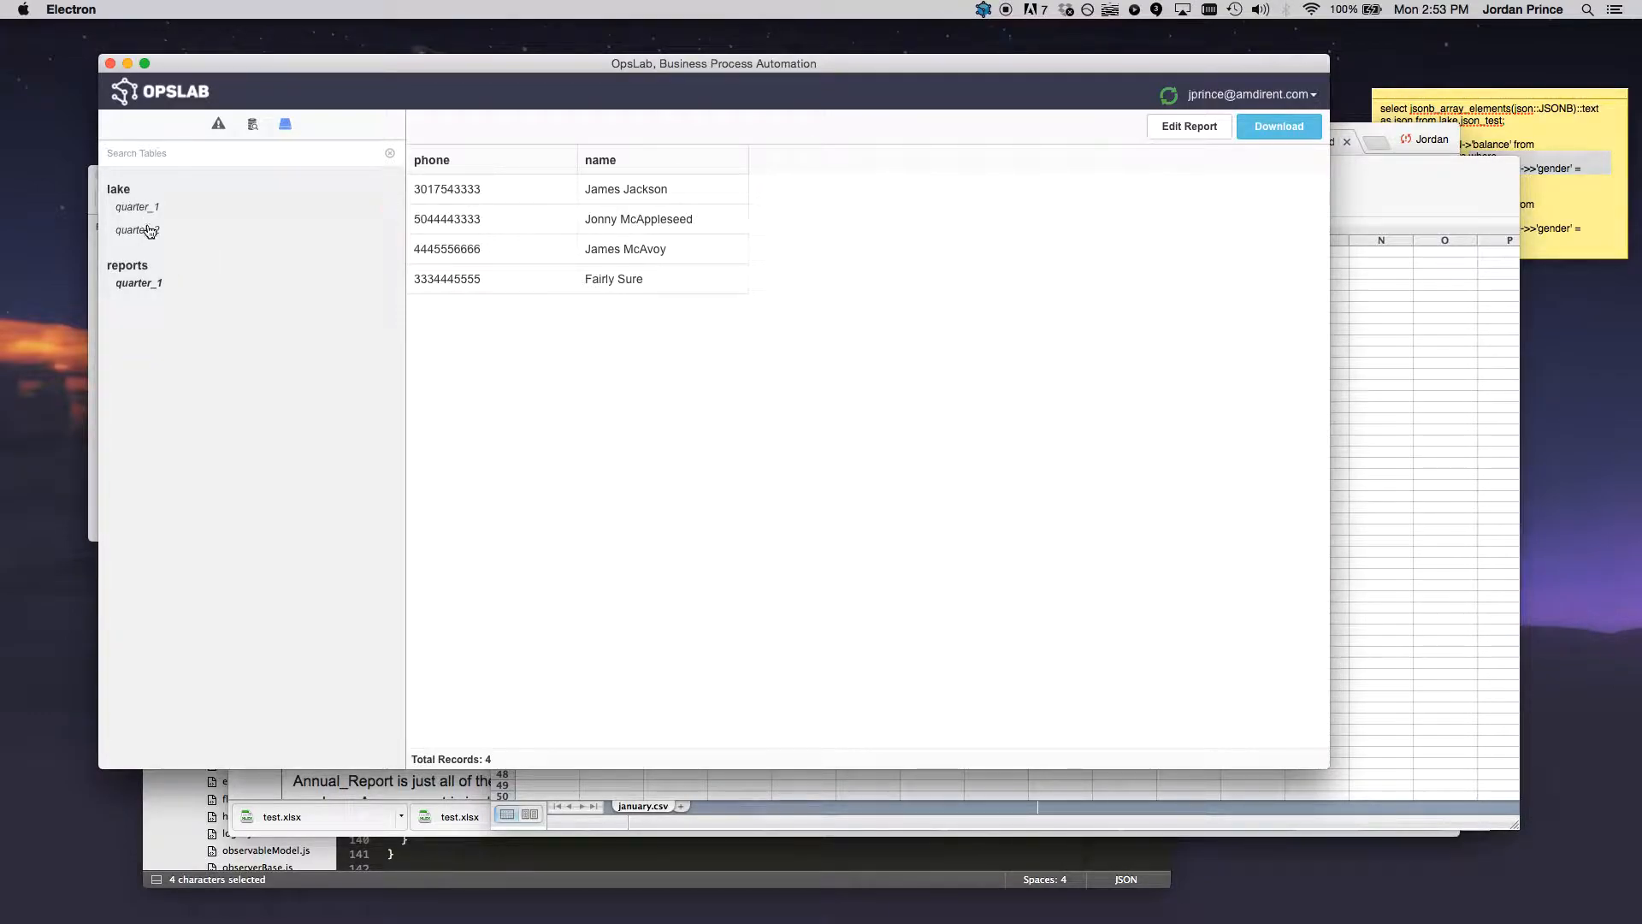
Step: Start a new raw SQL report and name it reports.quarter_2
left_click(254, 125)
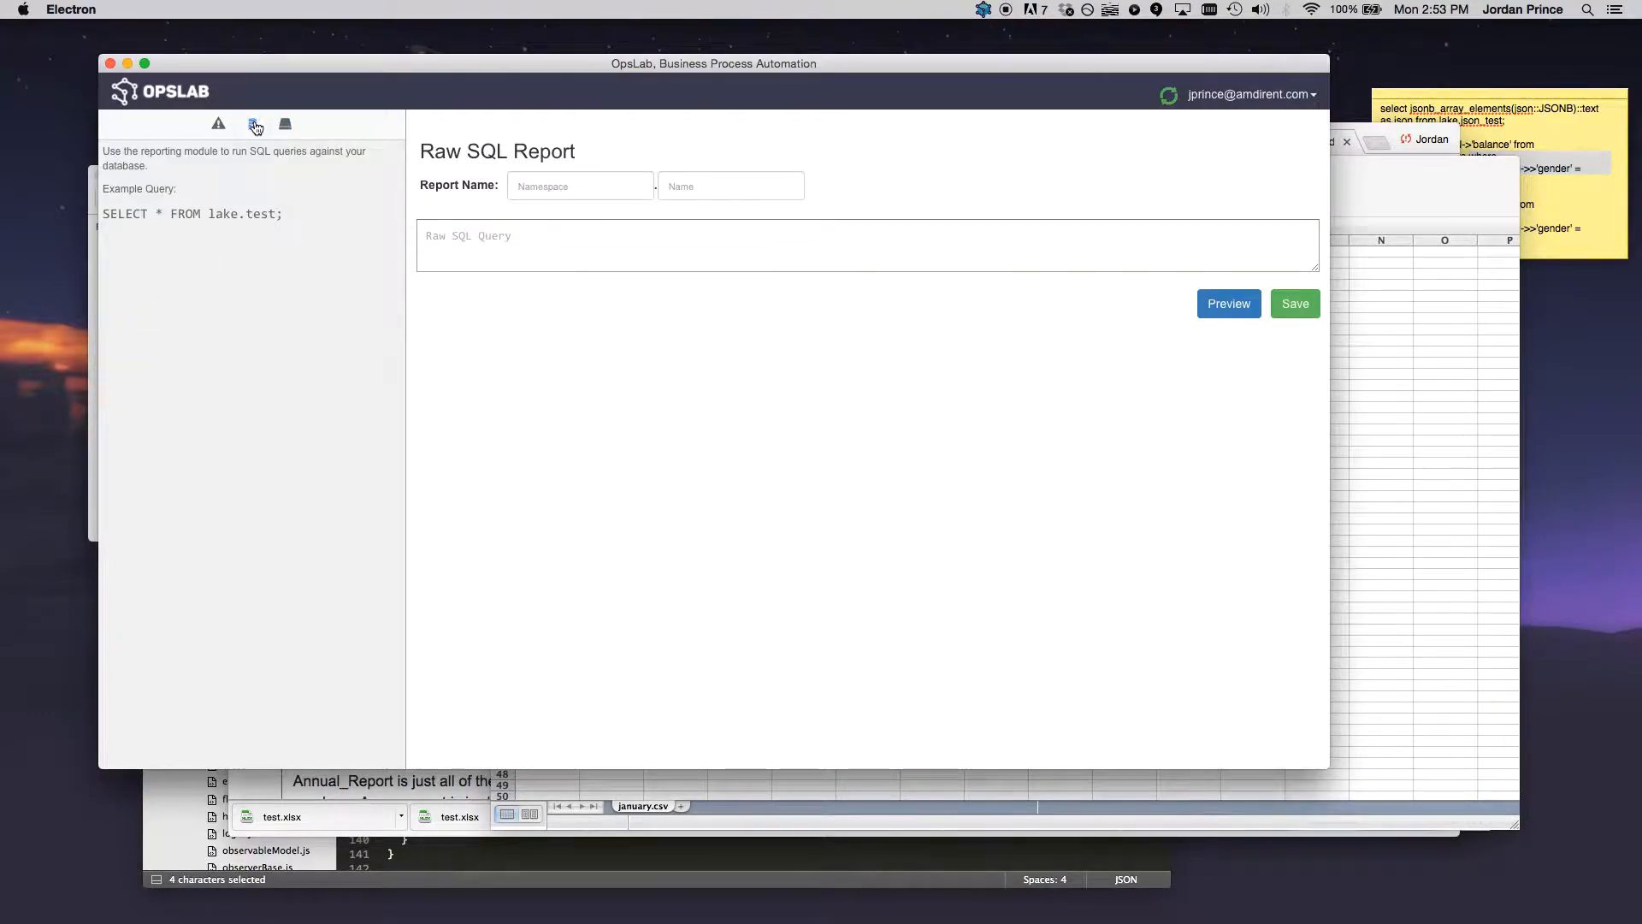
left_click(601, 171)
type("reports")
left_click(676, 172)
type("auarter_2")
Step: Enter the query "select name, phone from quarter_2;" for the report and preview it
left_click(639, 267)
type("select * from")
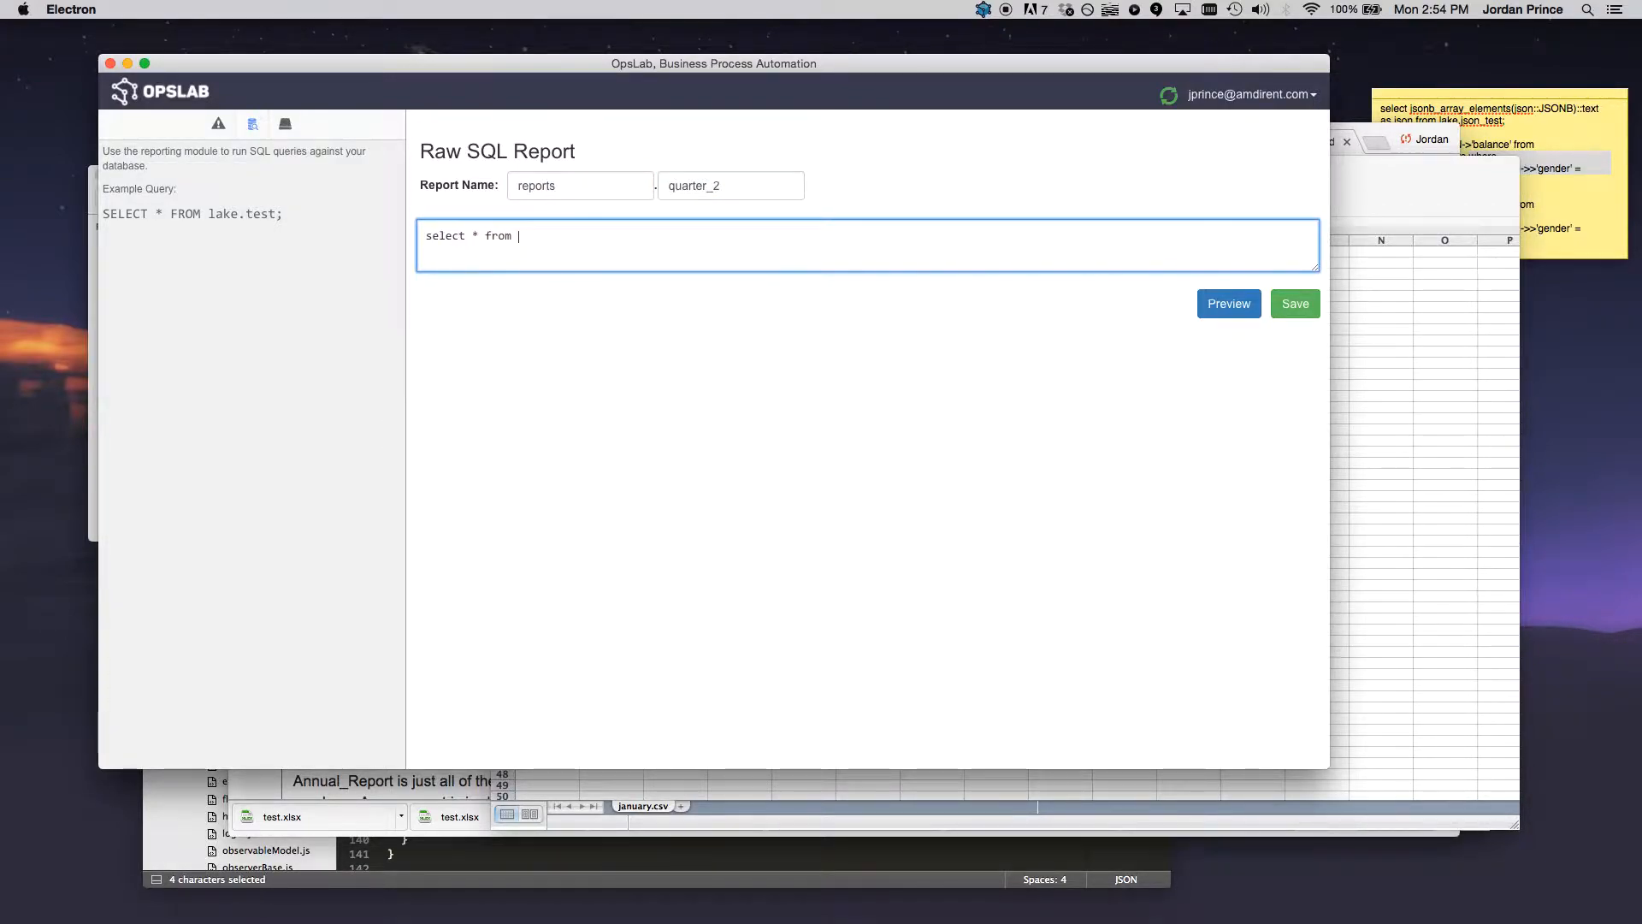
type(" quarter_2;")
double_click(478, 234)
type("name, phone")
left_click(1229, 310)
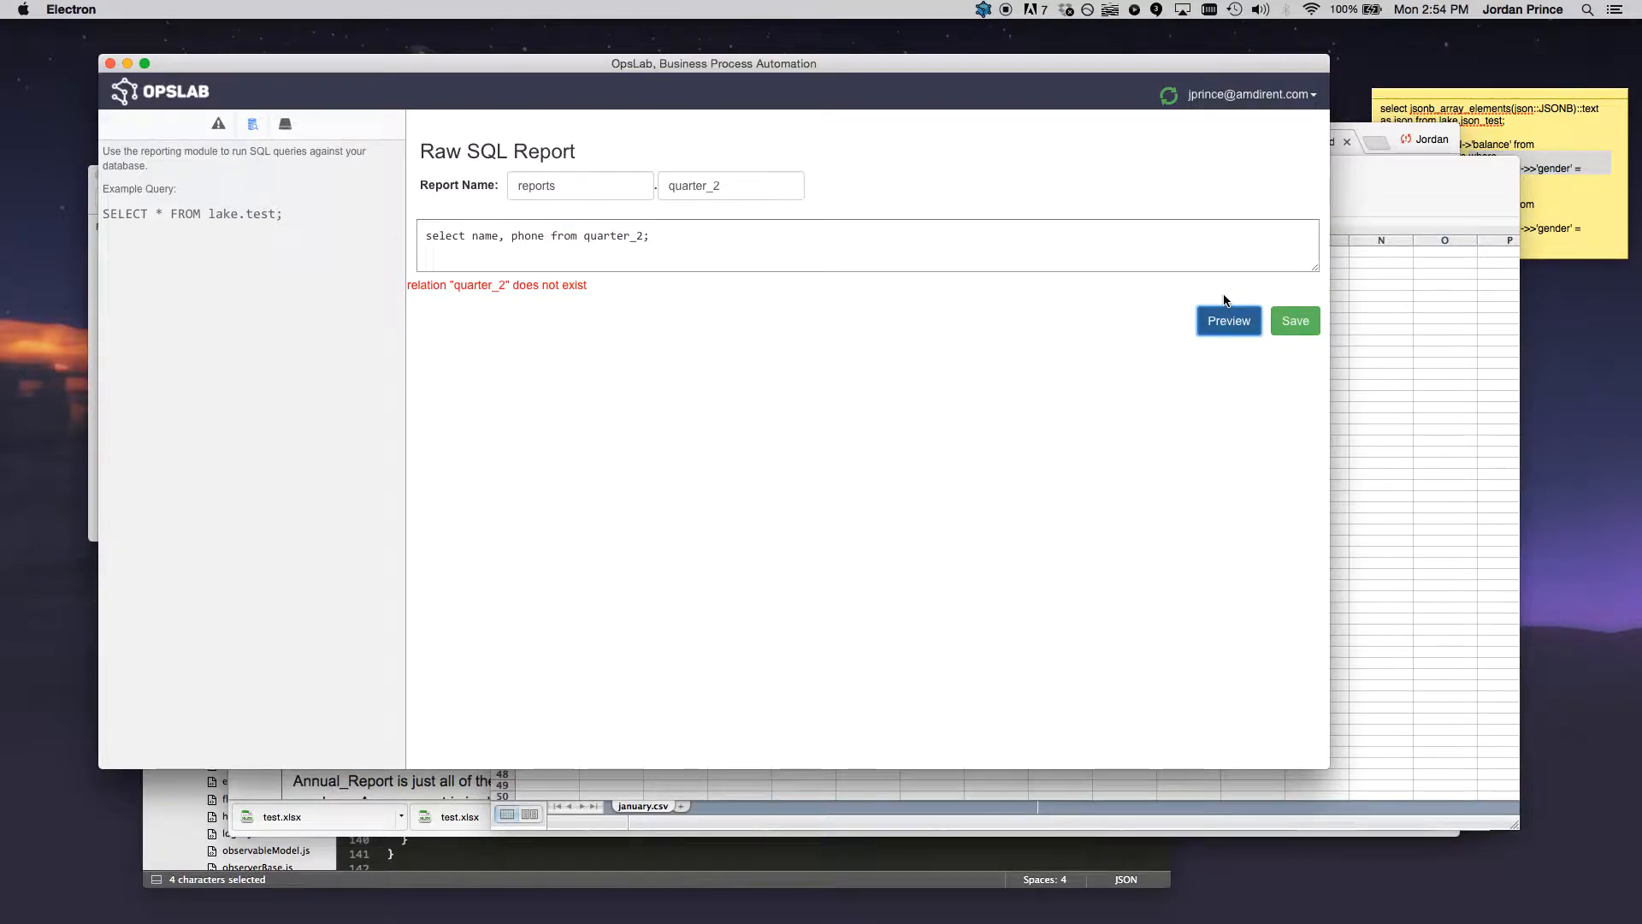
Step: Qualify the query's table as lake.quarter_2, preview the query, and save the report
left_click(585, 235)
type("lake.")
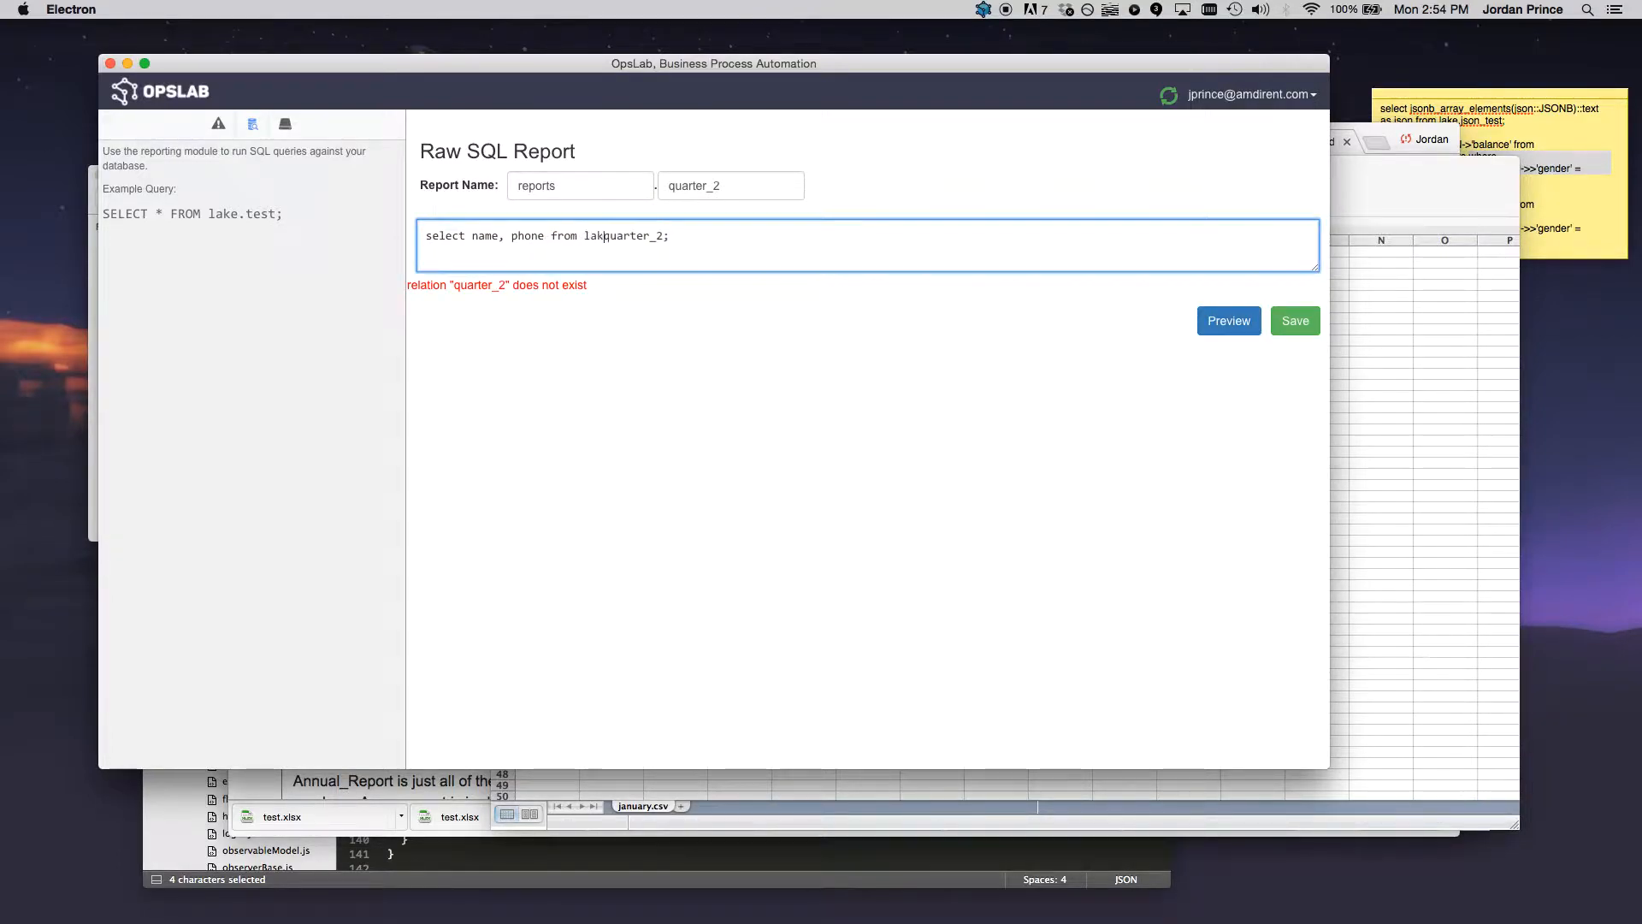
left_click(1233, 305)
left_click(1232, 317)
left_click(1295, 320)
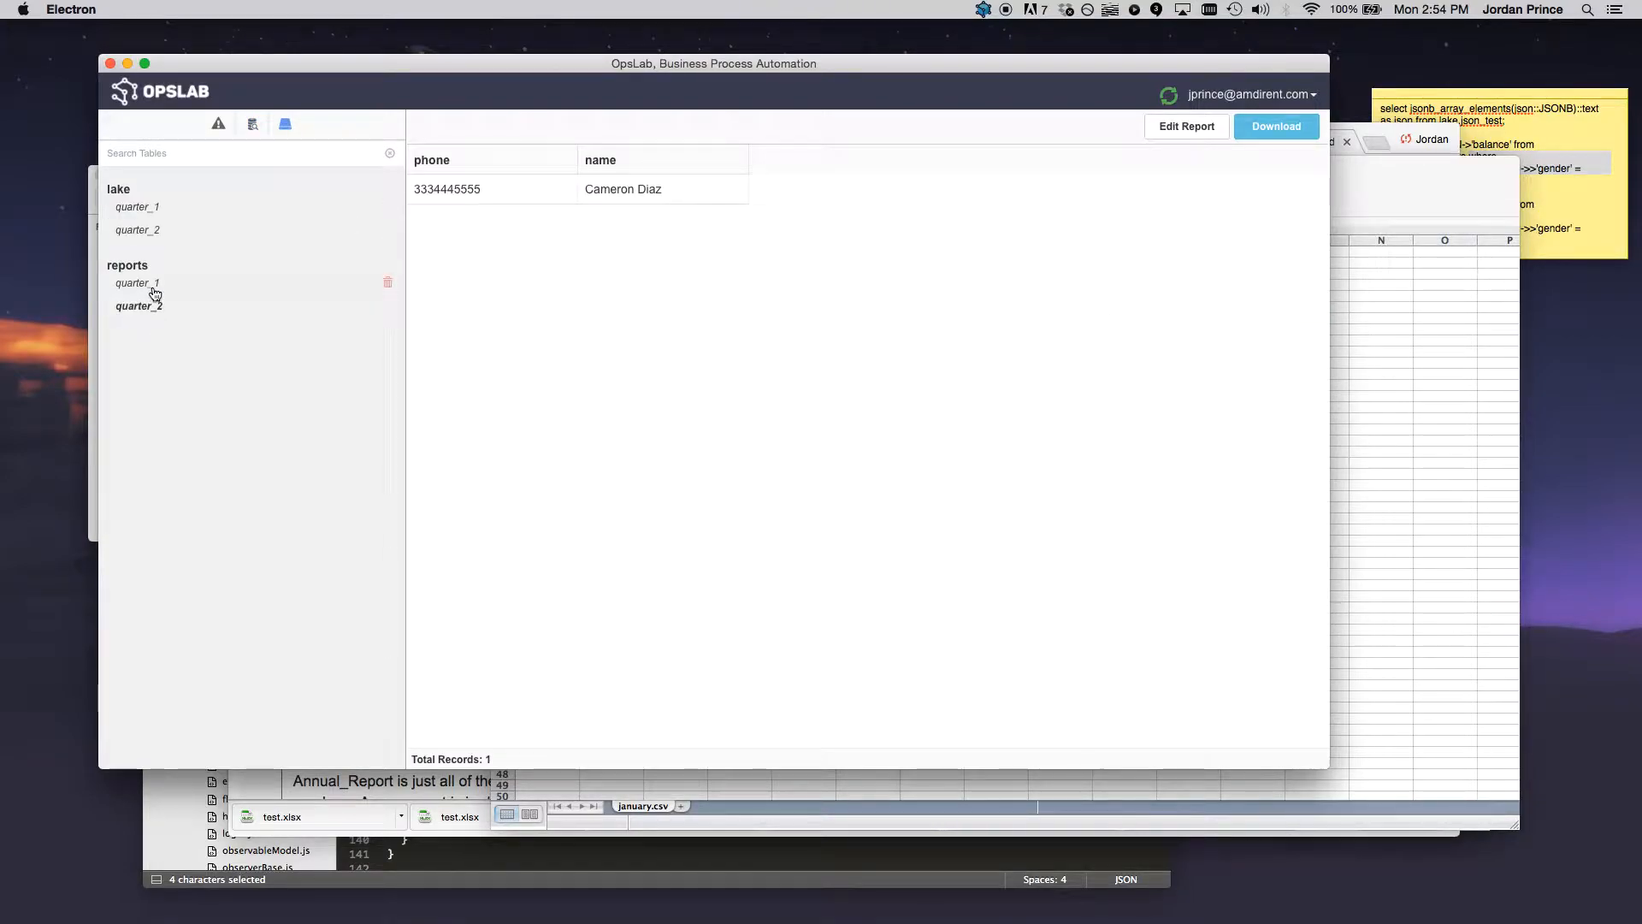
Step: Compare the records of the saved quarter_1 and quarter_2 reports
left_click(144, 284)
left_click(147, 306)
left_click(141, 284)
left_click(152, 308)
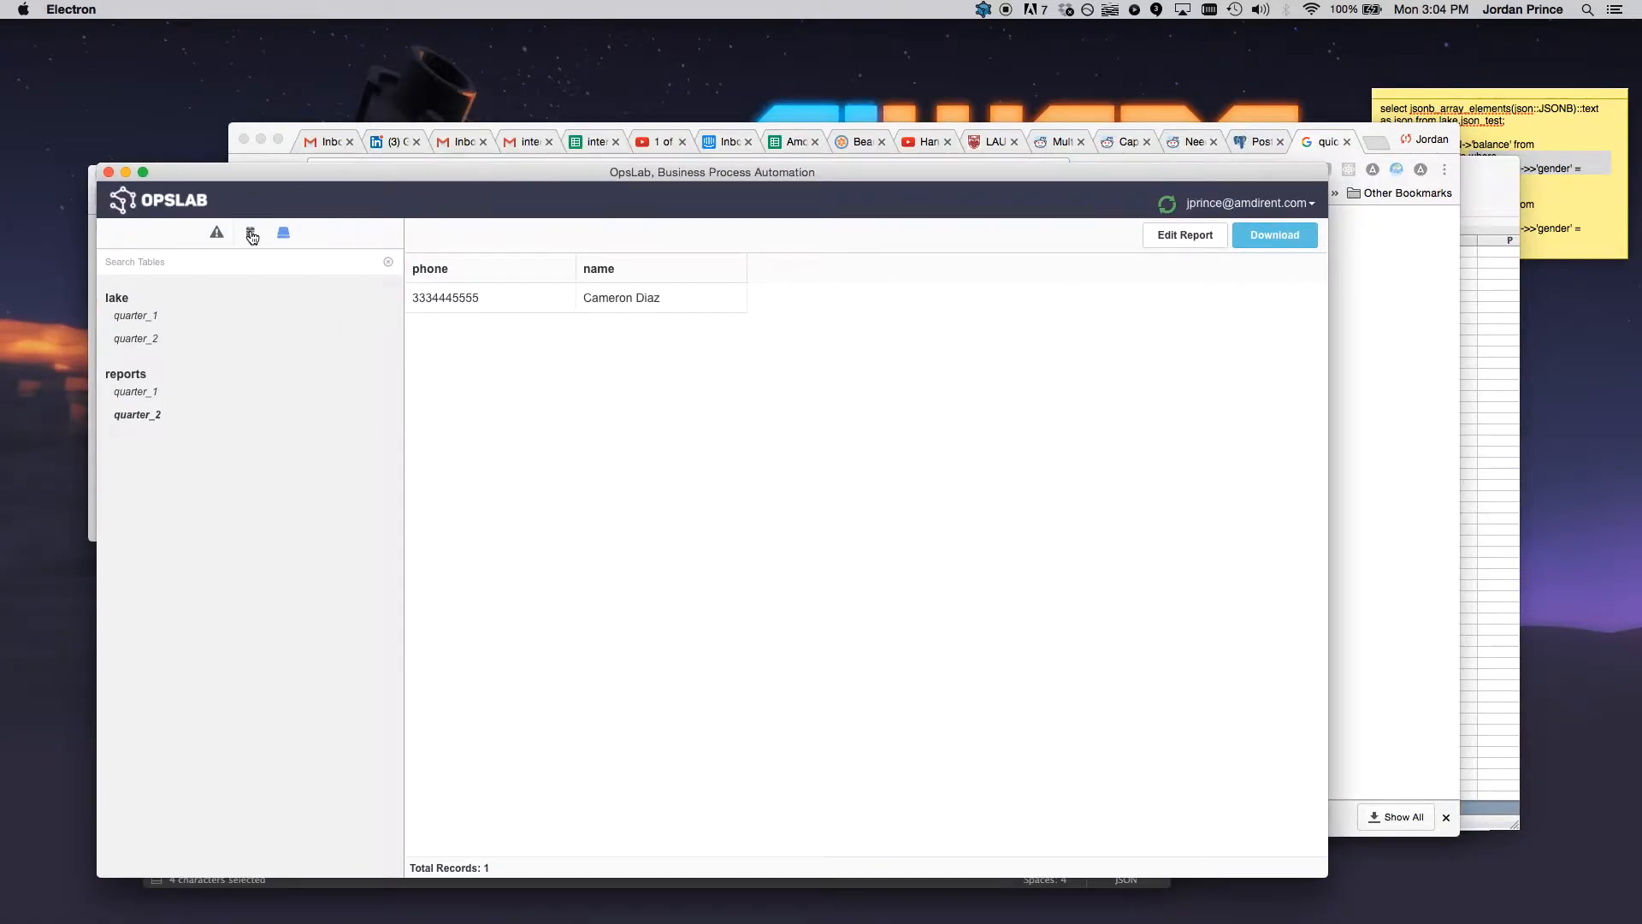
Step: Create and save the report reports.annual_report with the query "select * from reports.quarter_1 union select * from reports.quarter_2"
left_click(252, 234)
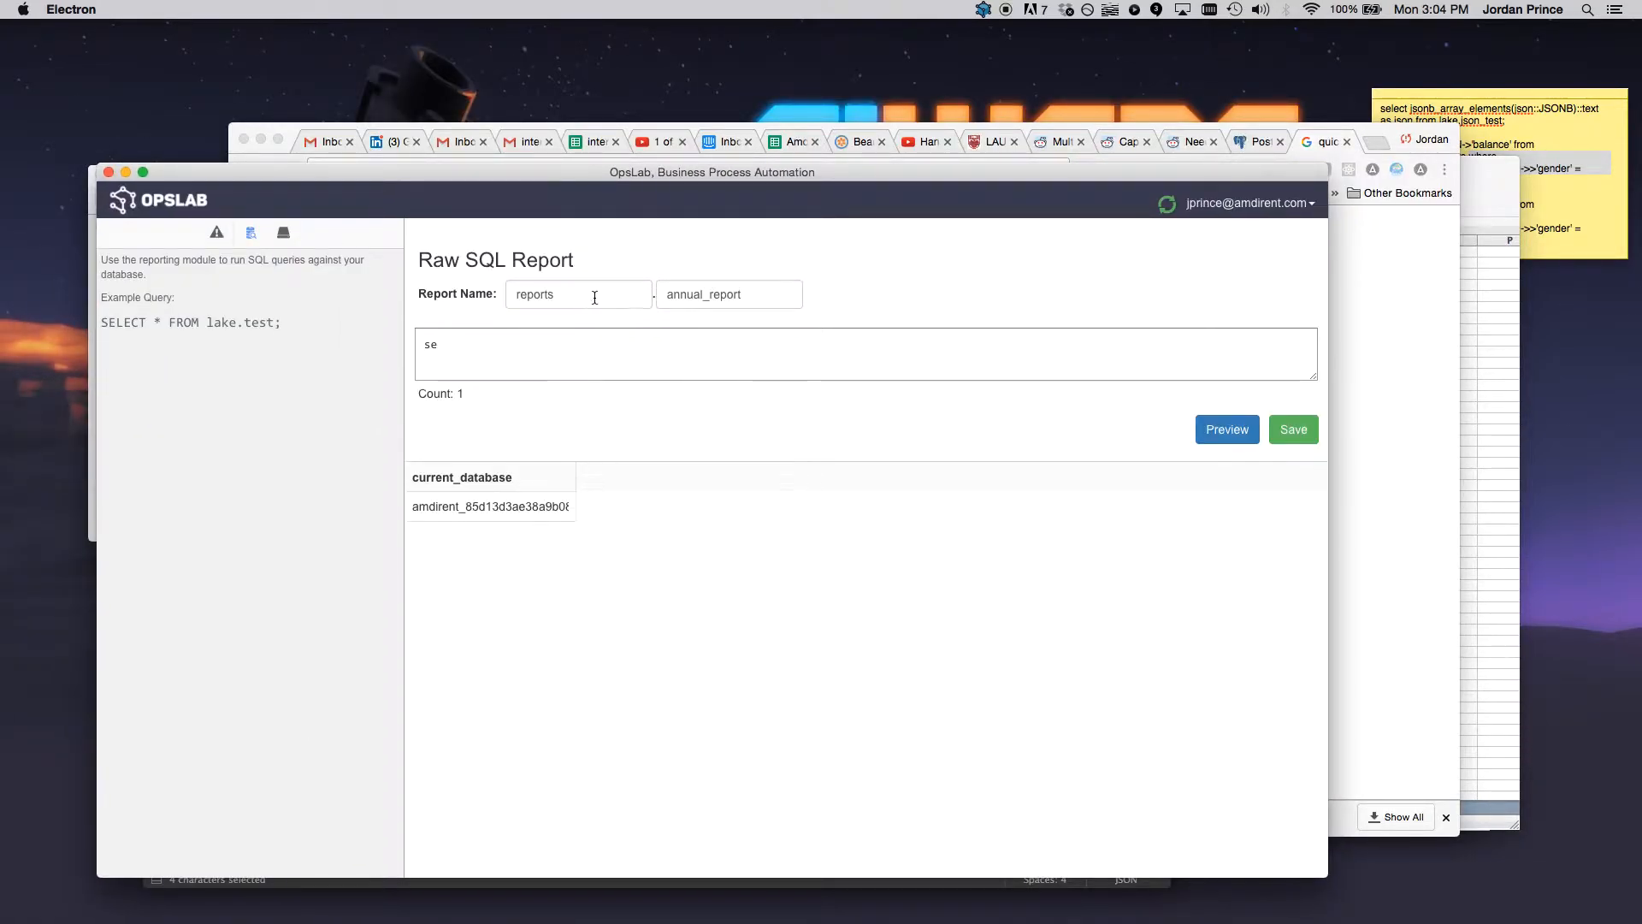
left_click(689, 355)
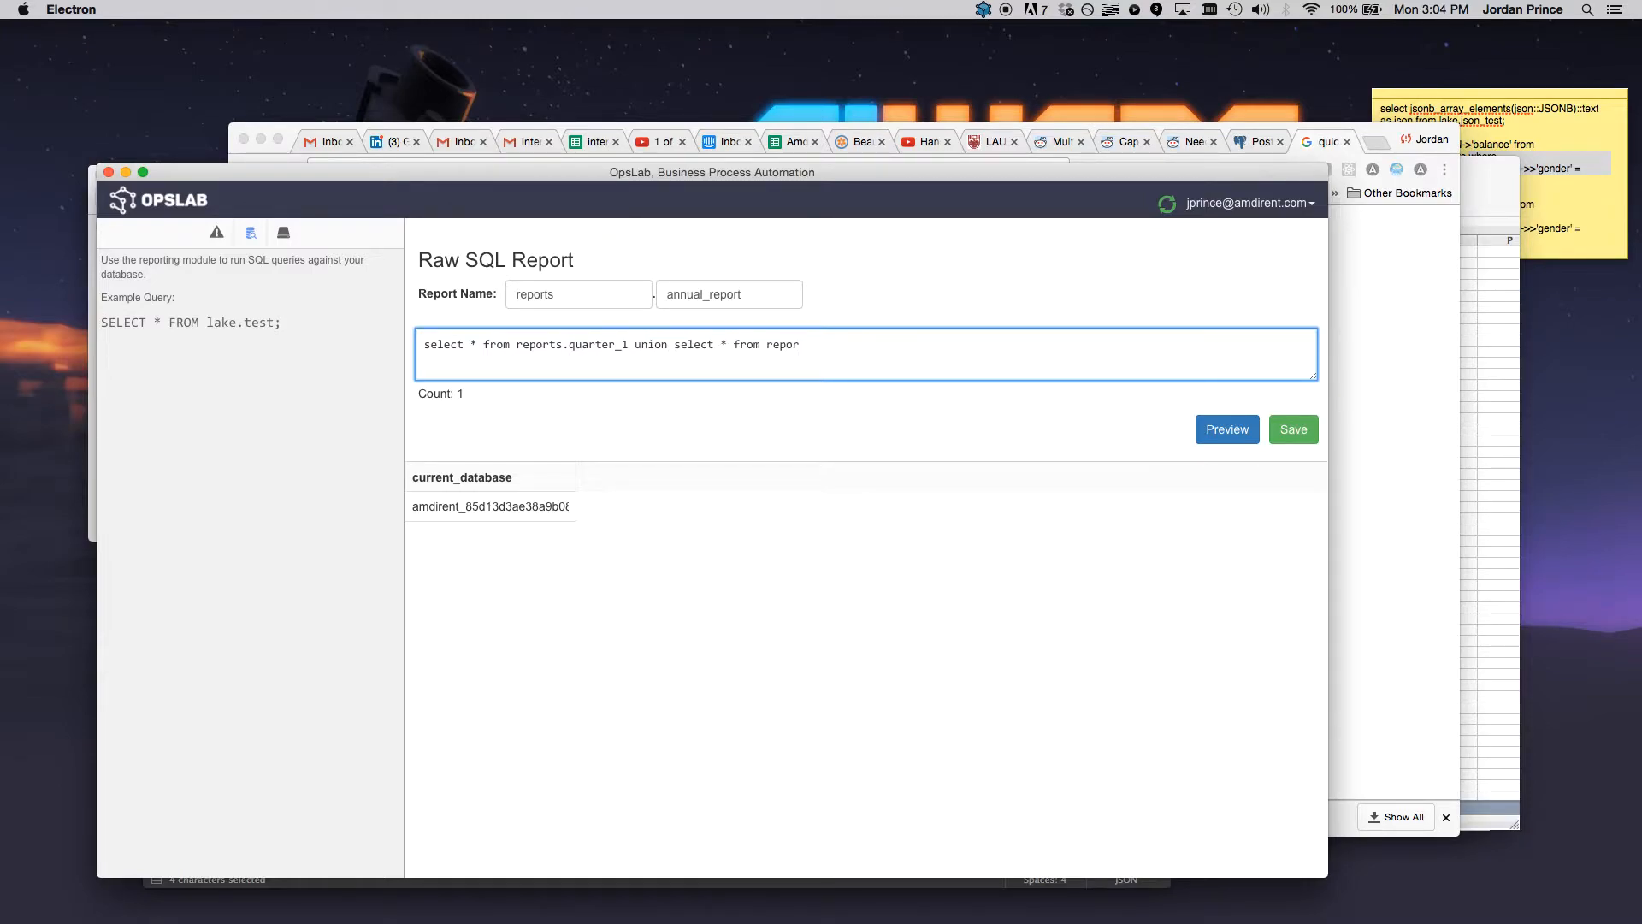
left_click(1227, 429)
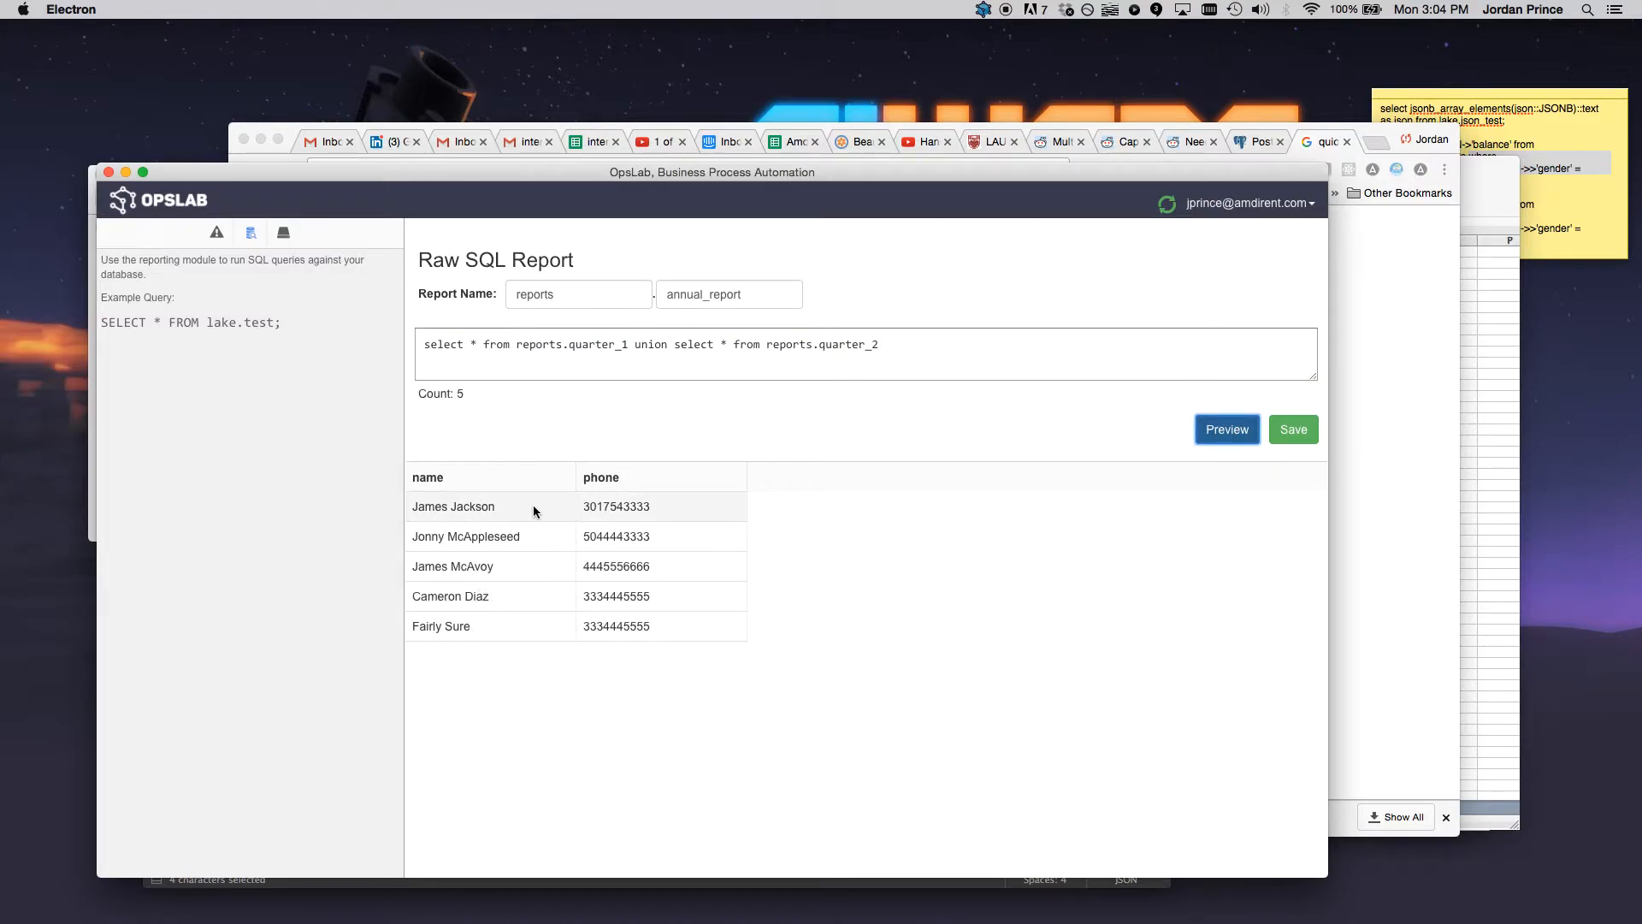
left_click(1289, 432)
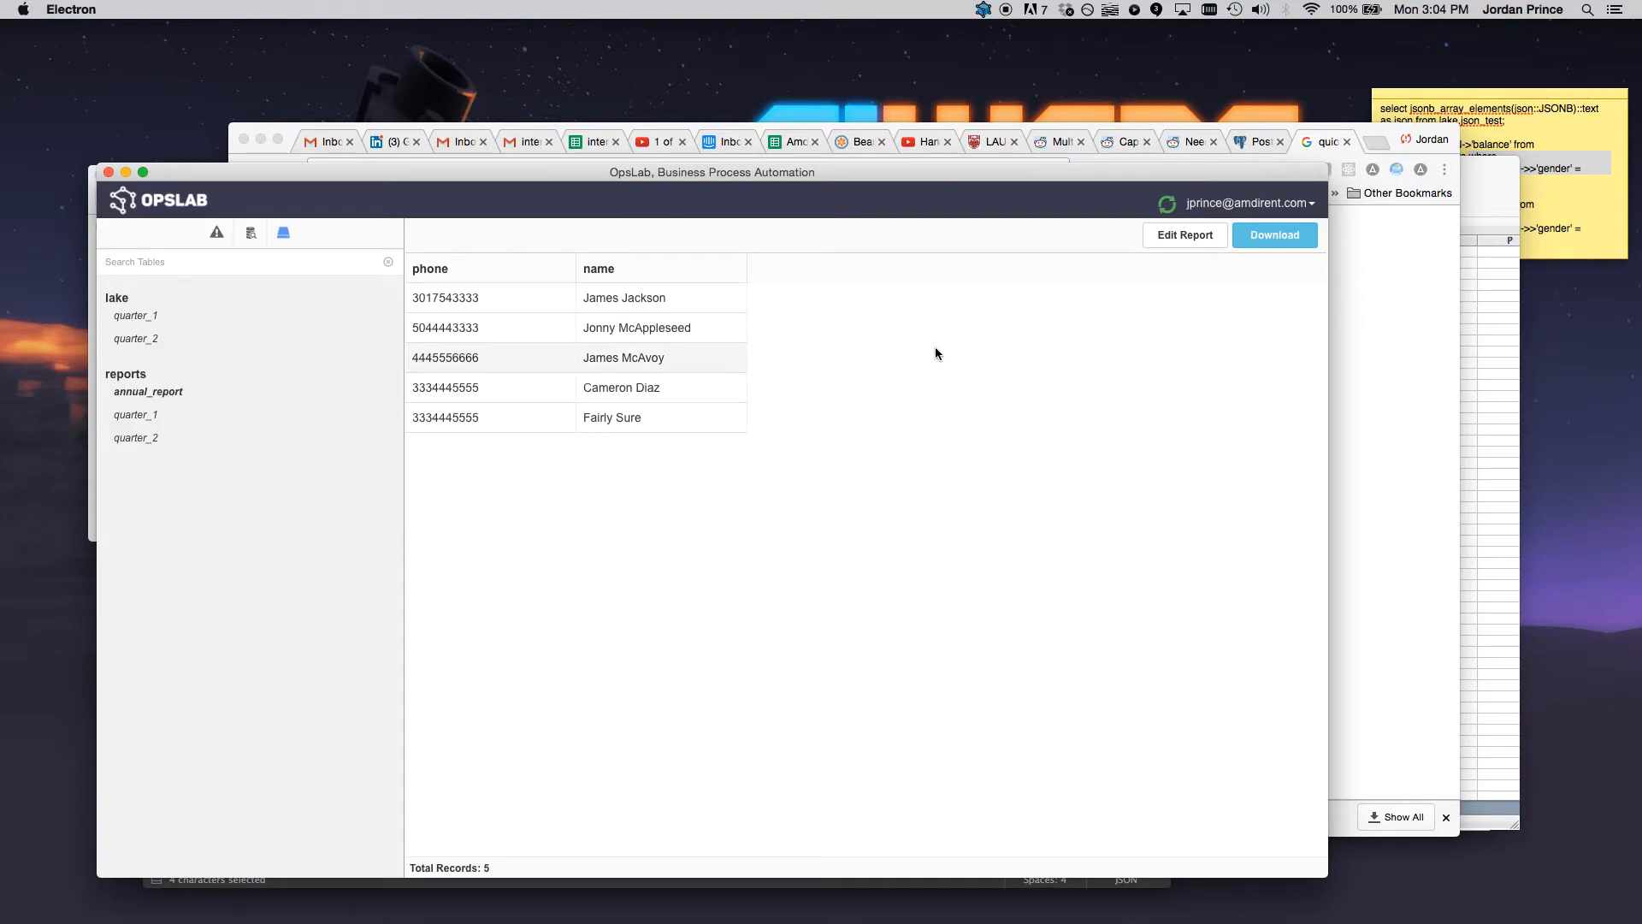
Step: Download the annual_report data and save the file
left_click(1282, 234)
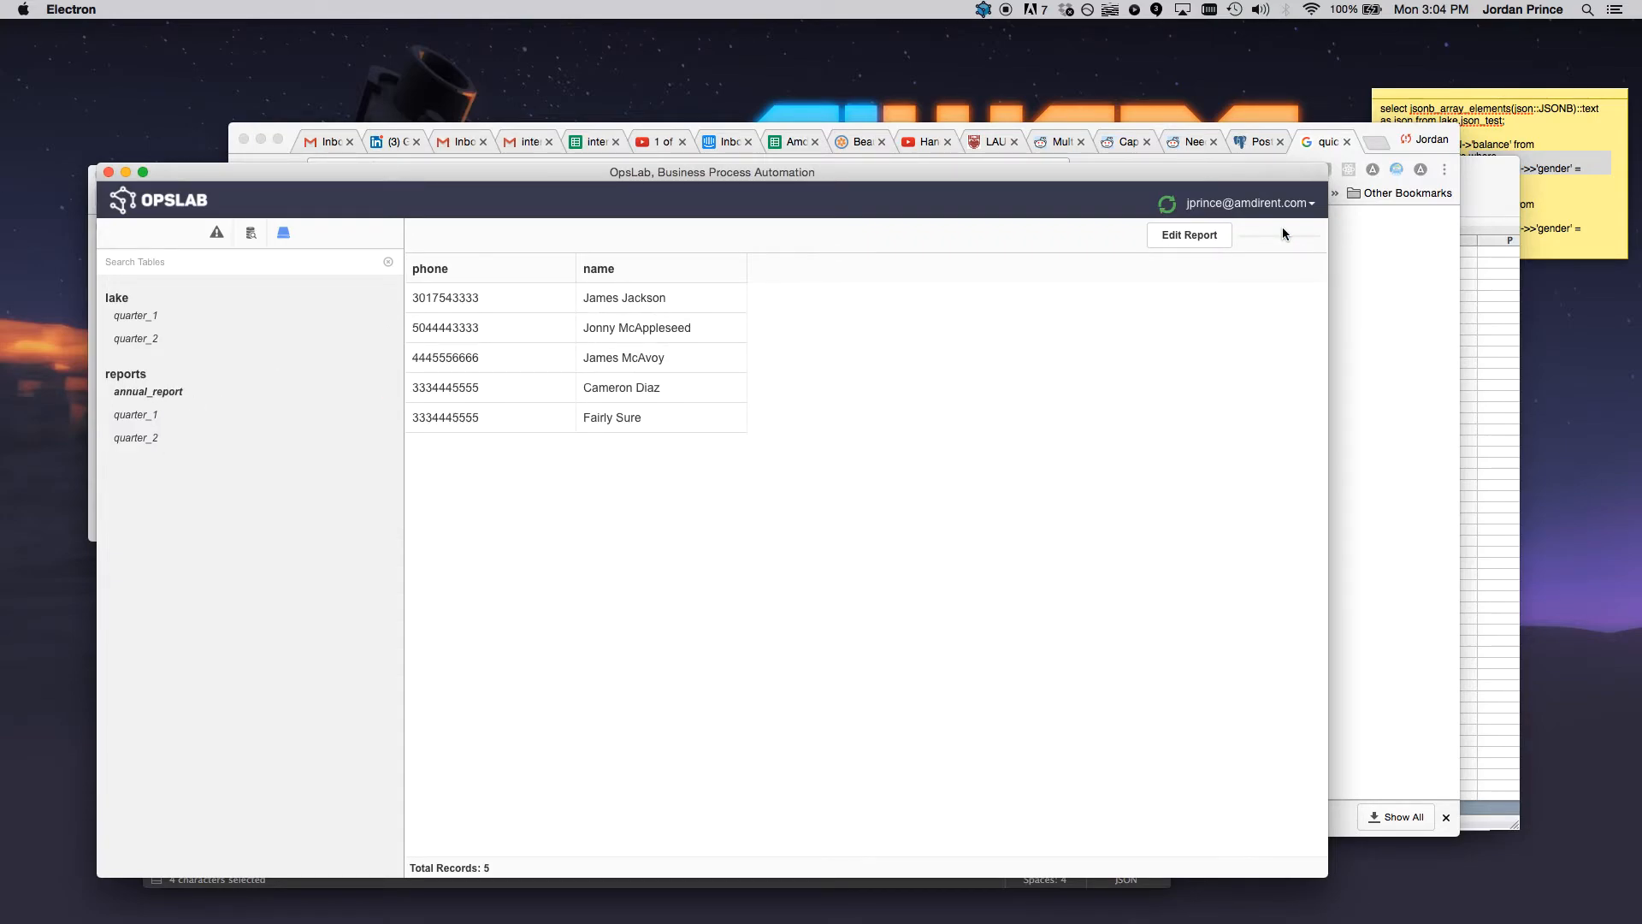
left_click(853, 309)
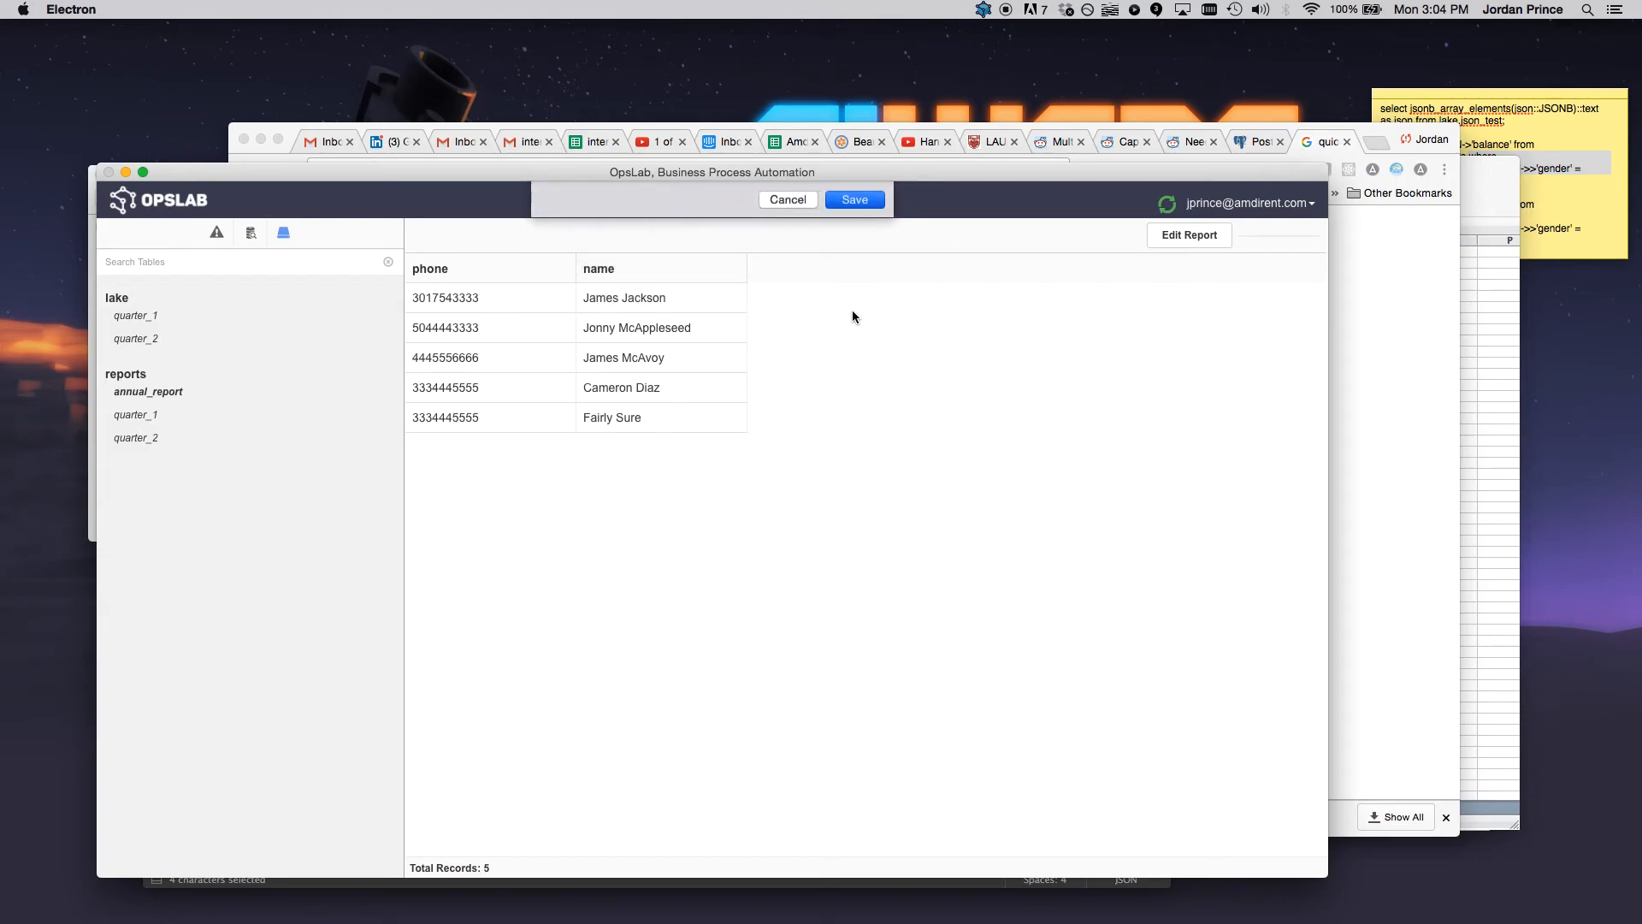